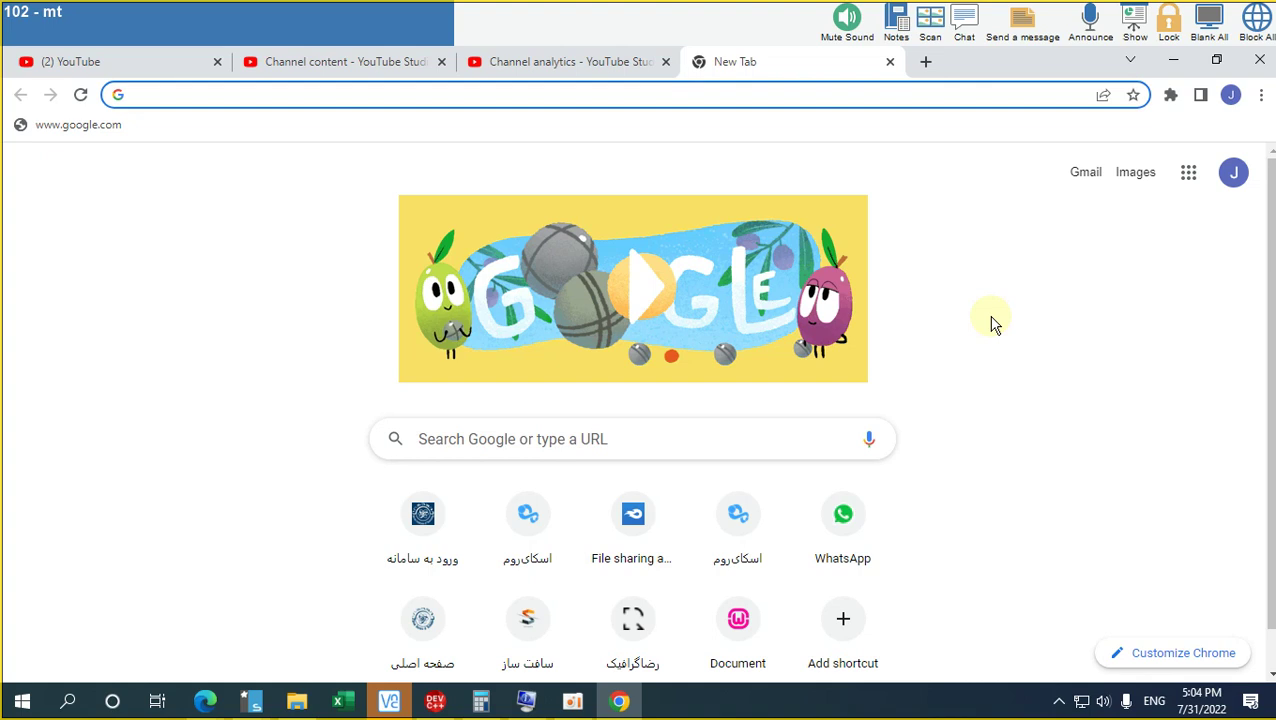
- Launch Excel, maximize its window and create a blank workbook
key(super+r)
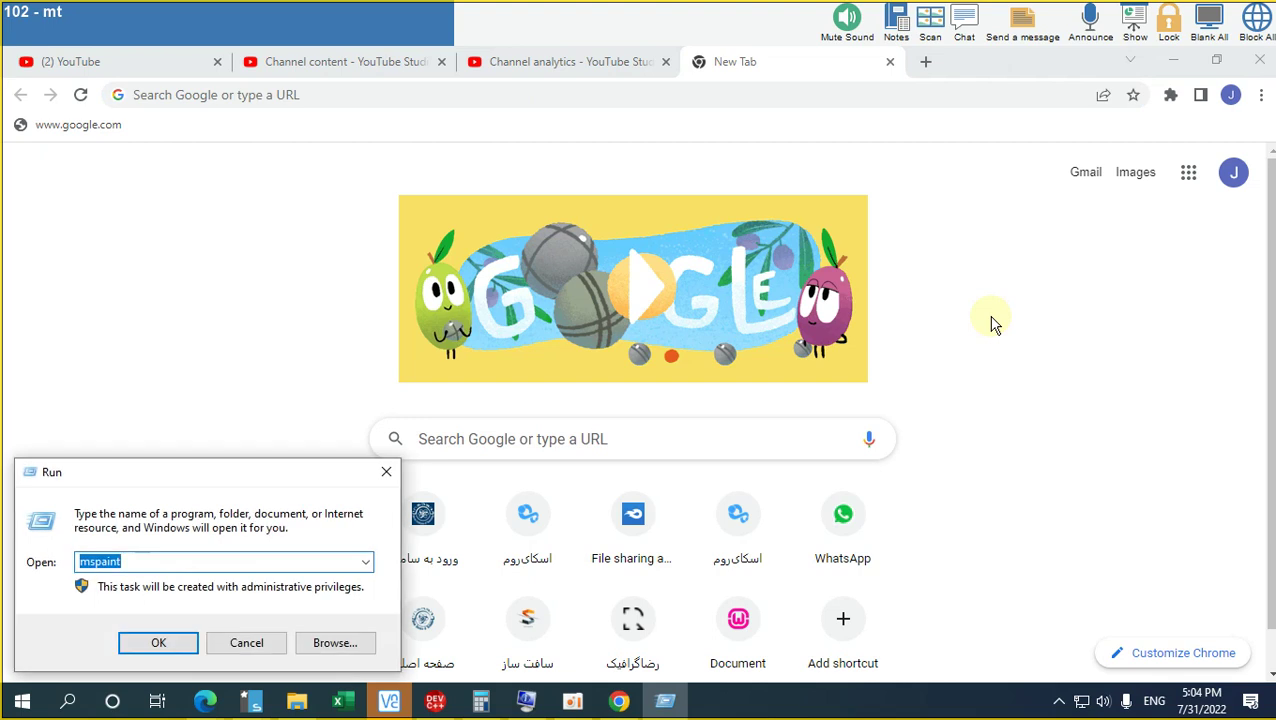
text(exc)
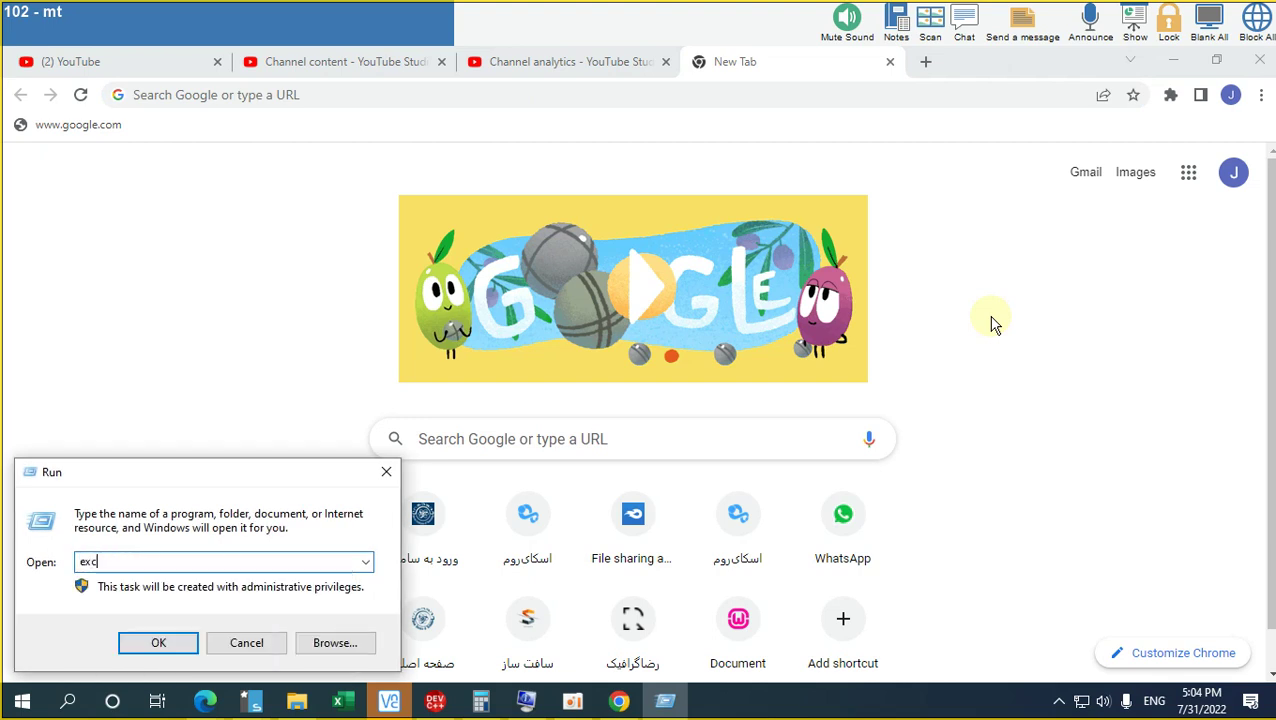
text(el)
key(Return)
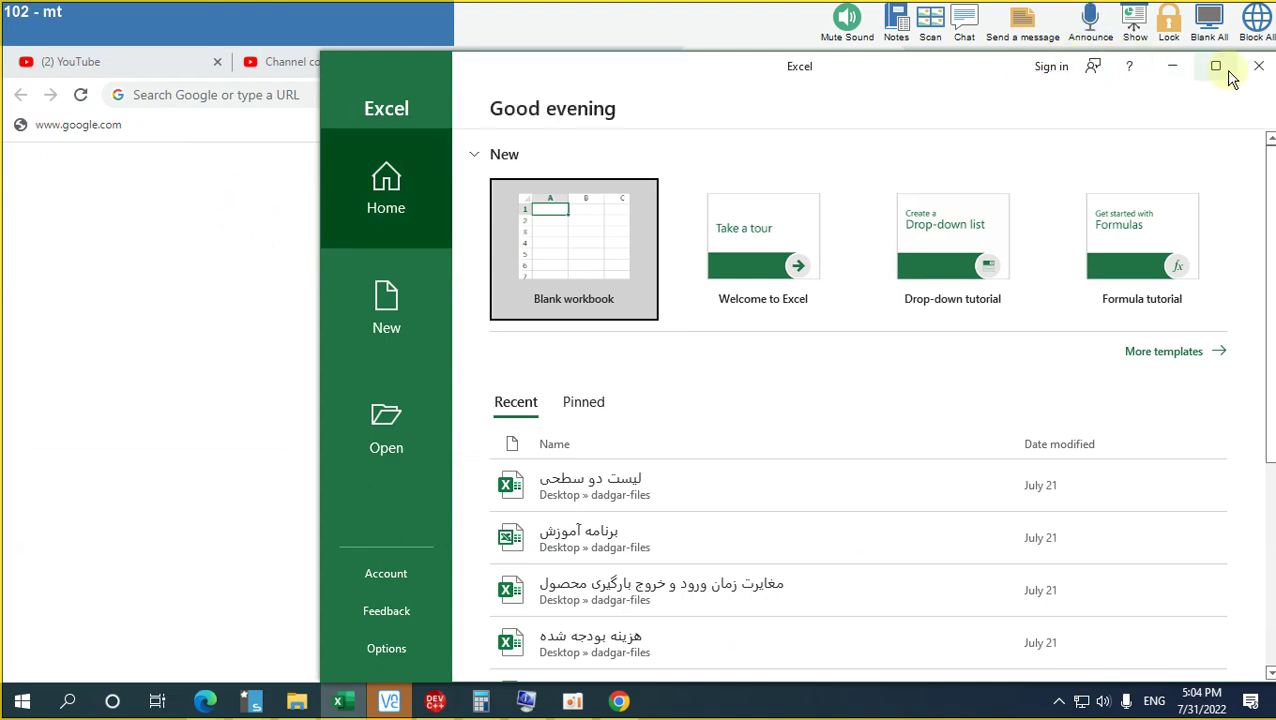
click(1222, 68)
click(255, 262)
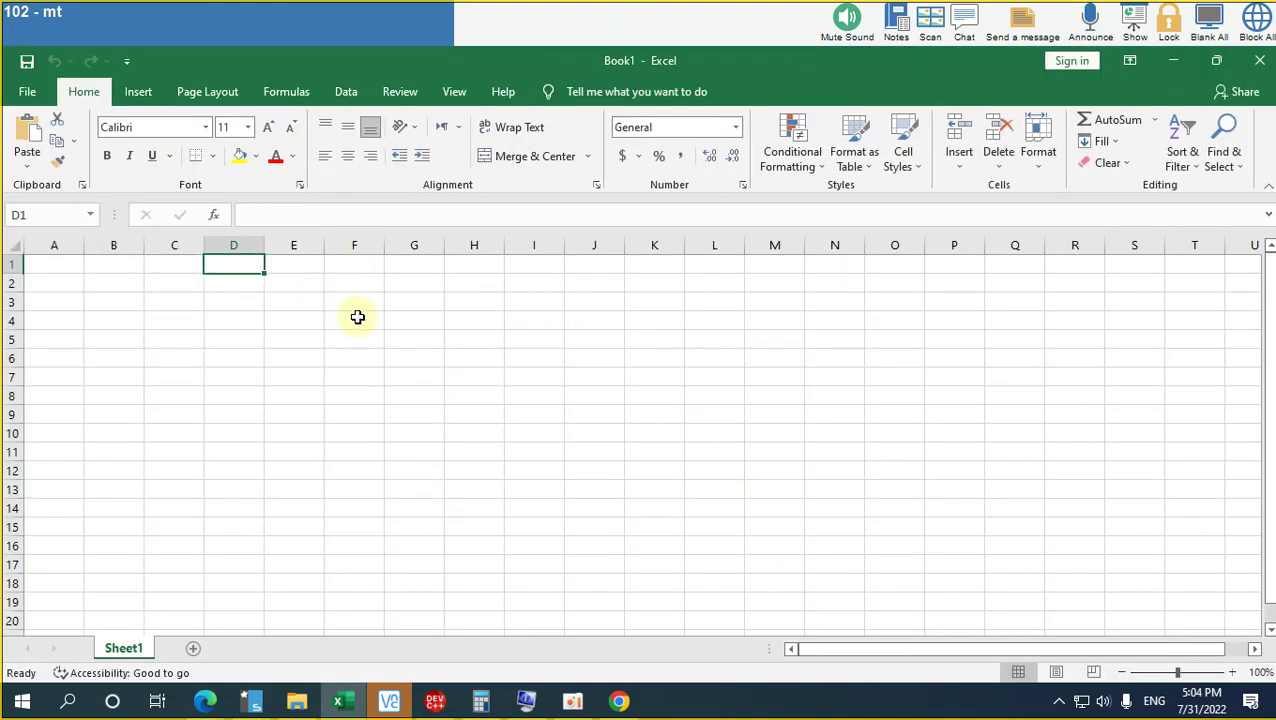
click(350, 285)
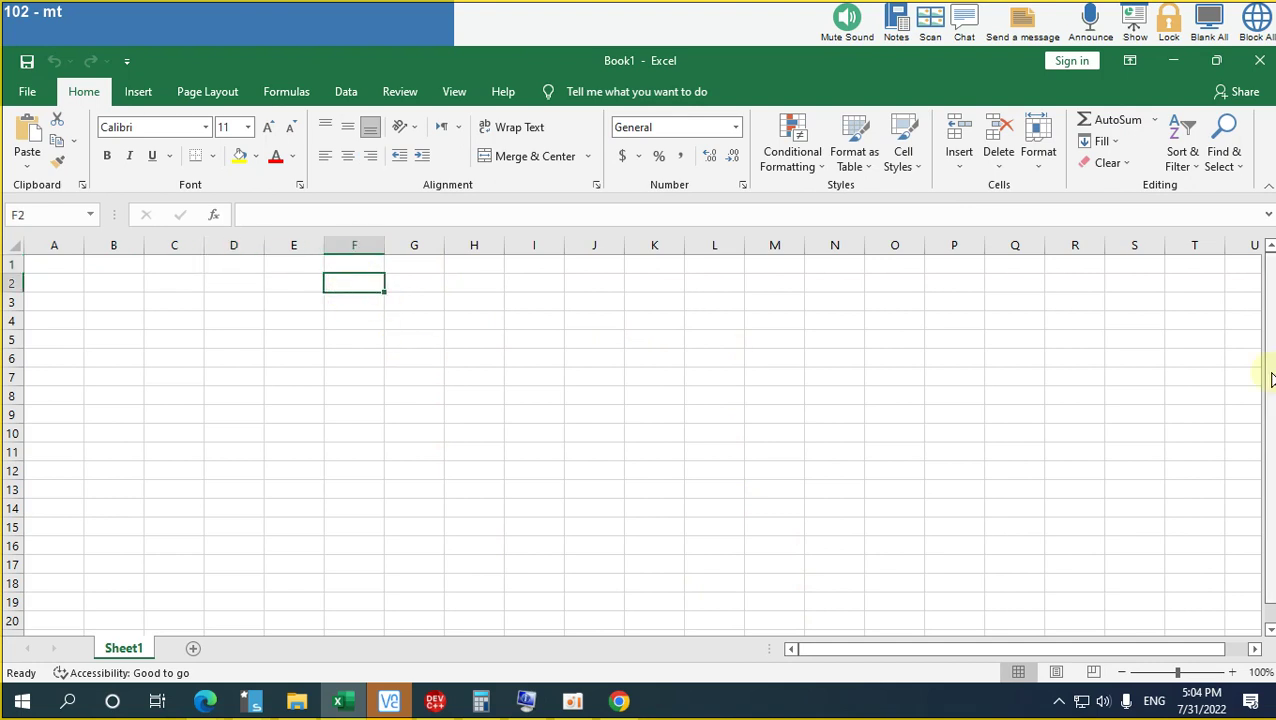
text(a)
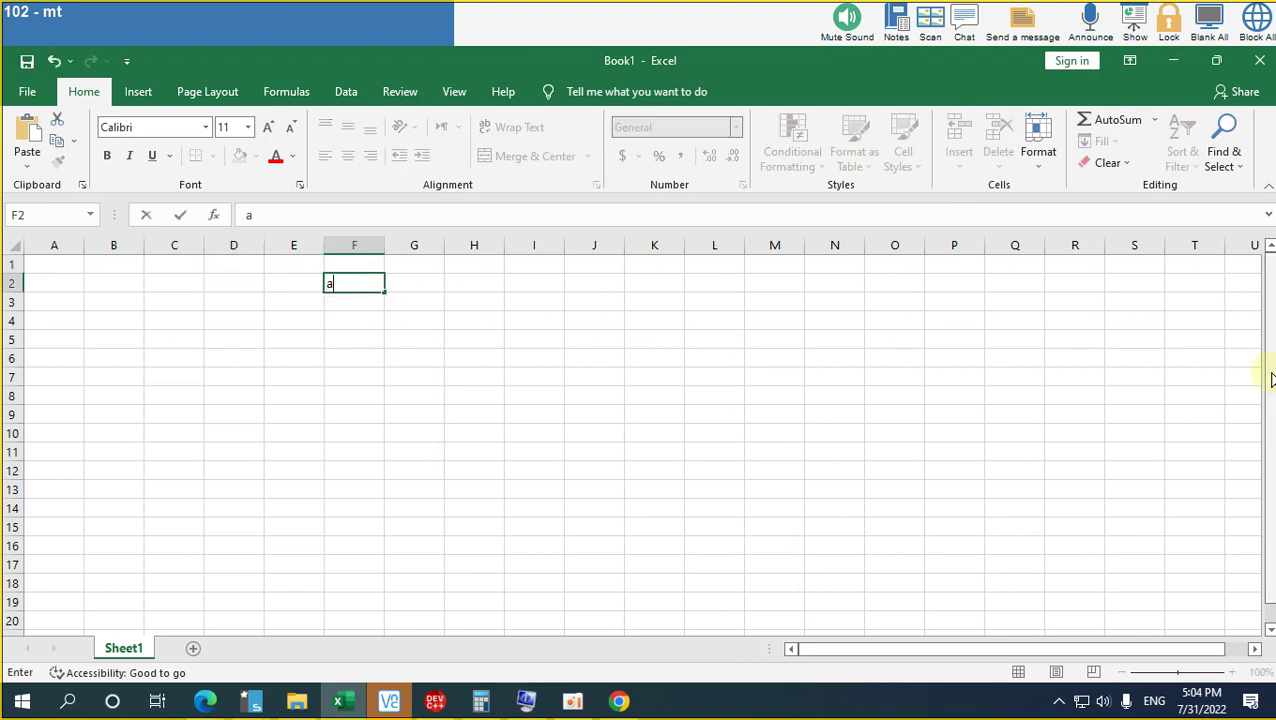
key(Tab)
key(Left)
key(Left)
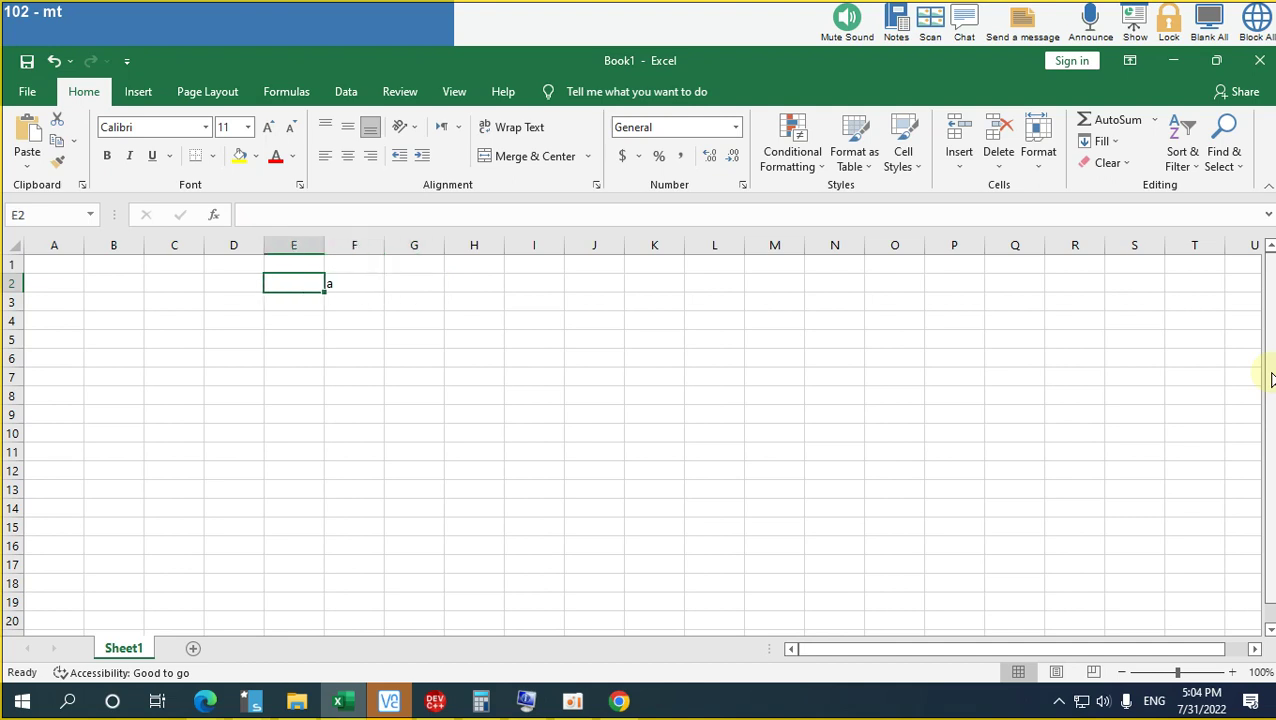
key(alt+shift)
key(alt+shift)
key(Right)
text(a)
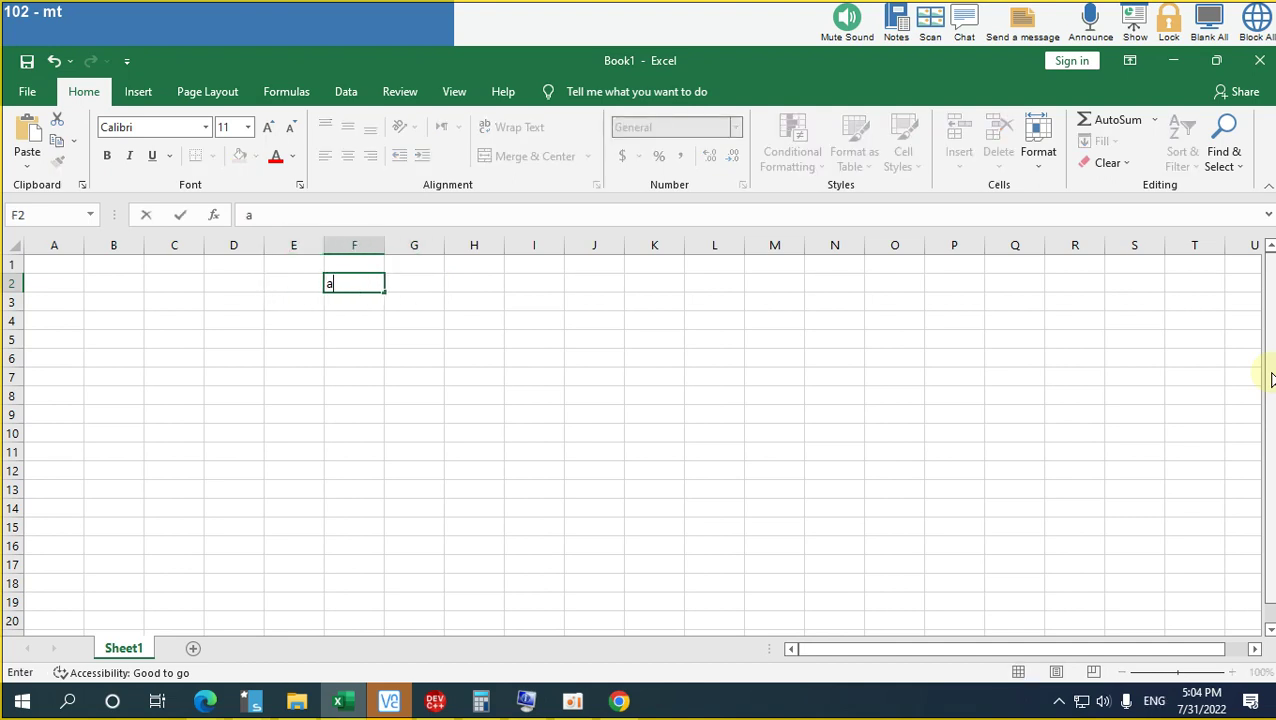
key(Right)
key(Left)
- Enter the column letters A, B, C, D, E and F across cells F2 to K2
text(A)
key(Right)
text(B)
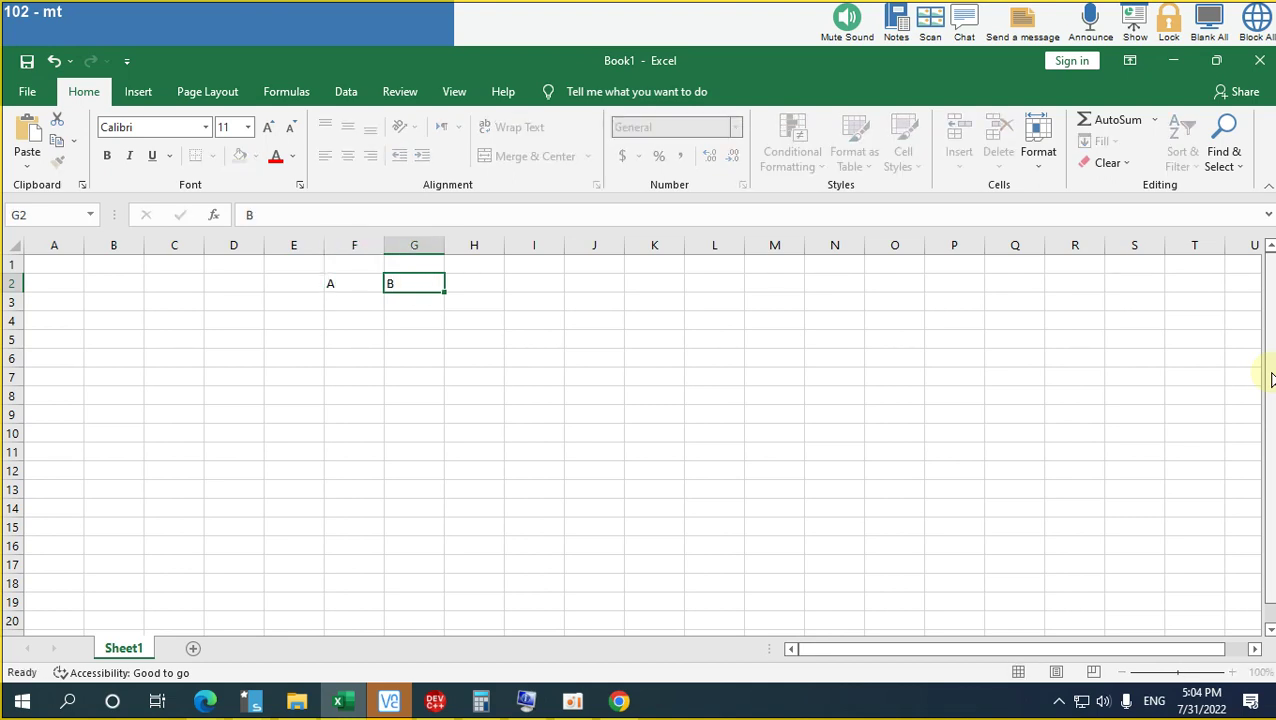
key(Right)
text(C)
key(Right)
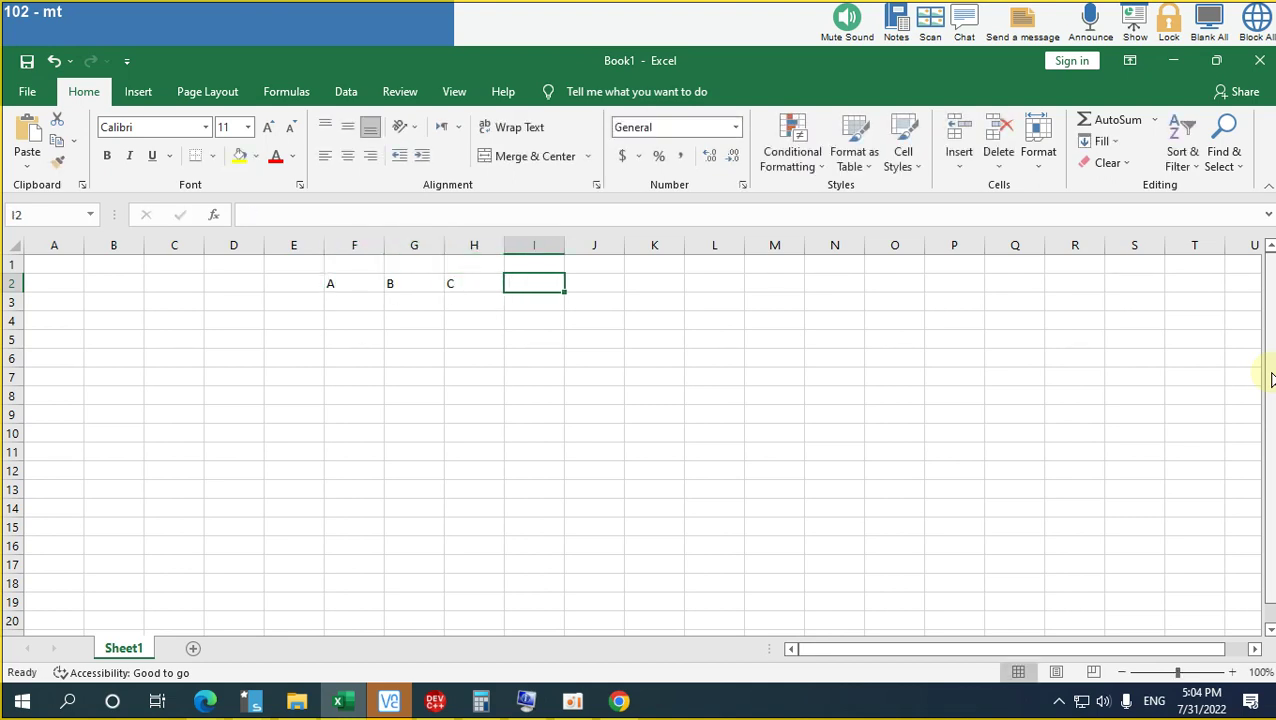
text(D)
key(Right)
text(E)
key(Right)
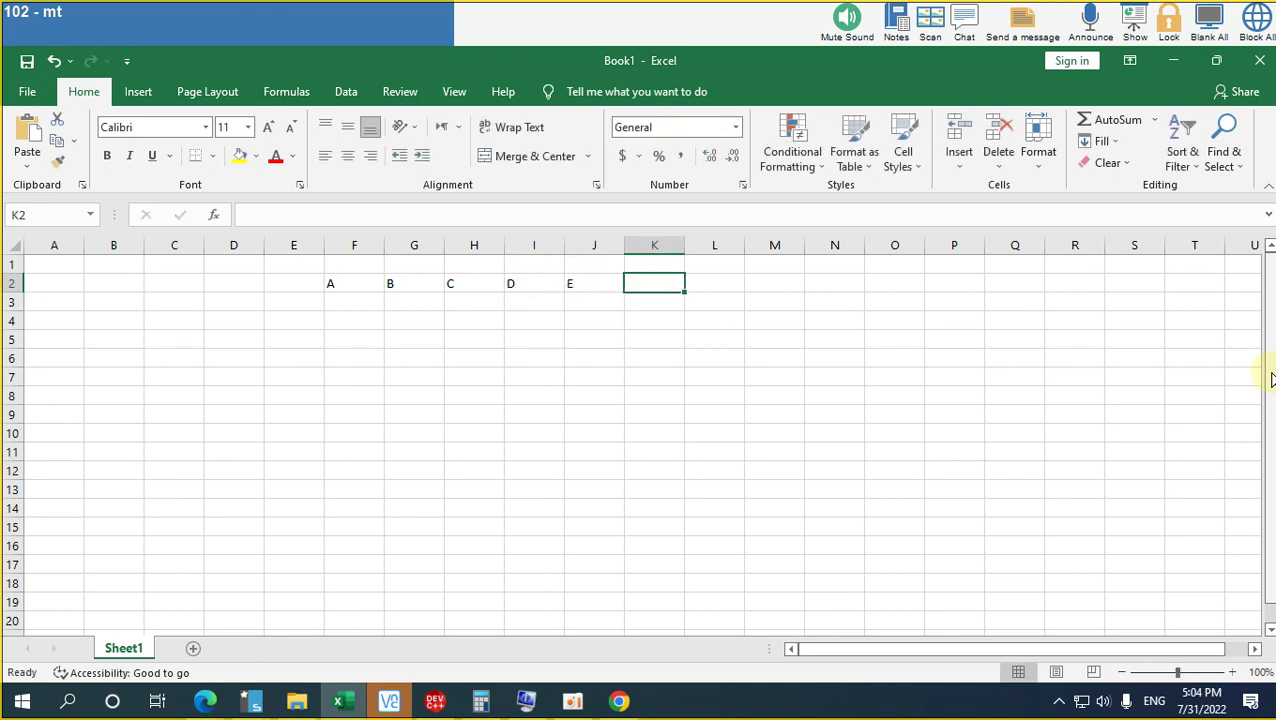
text(F)
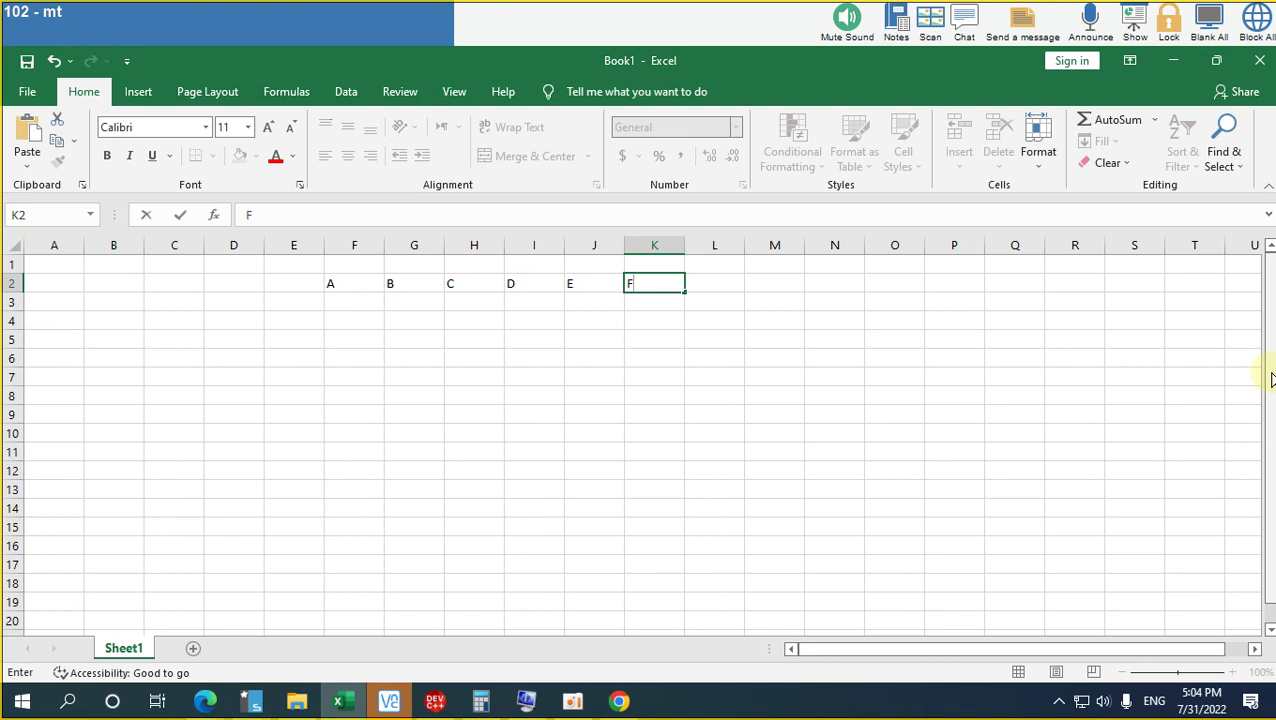
key(Right)
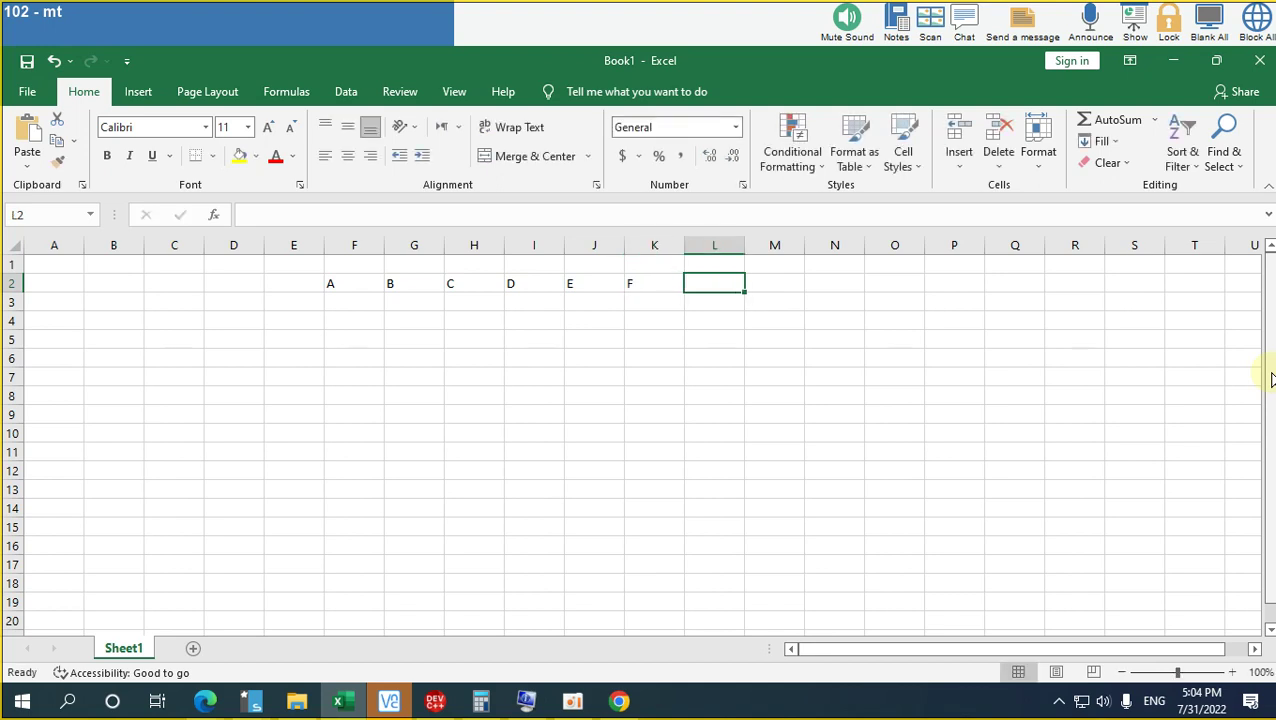
key(Left)
key(Left)
key(Left)
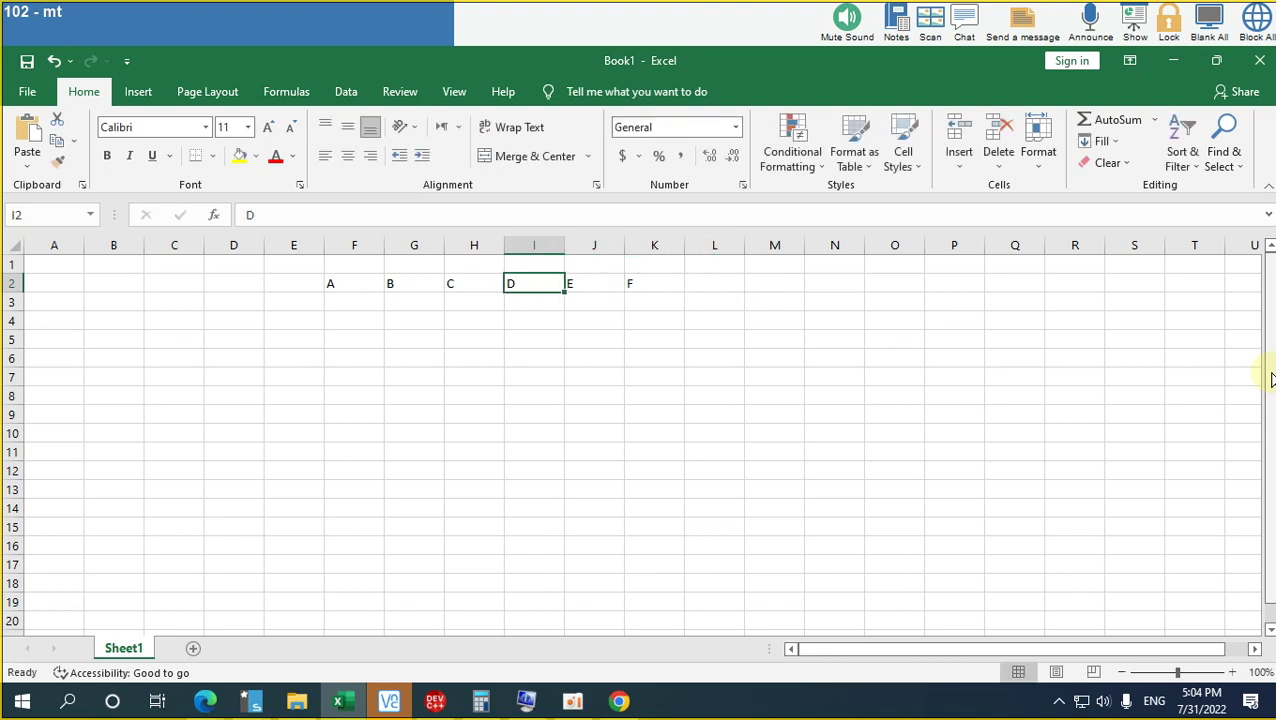
key(Right)
key(Right)
key(Right)
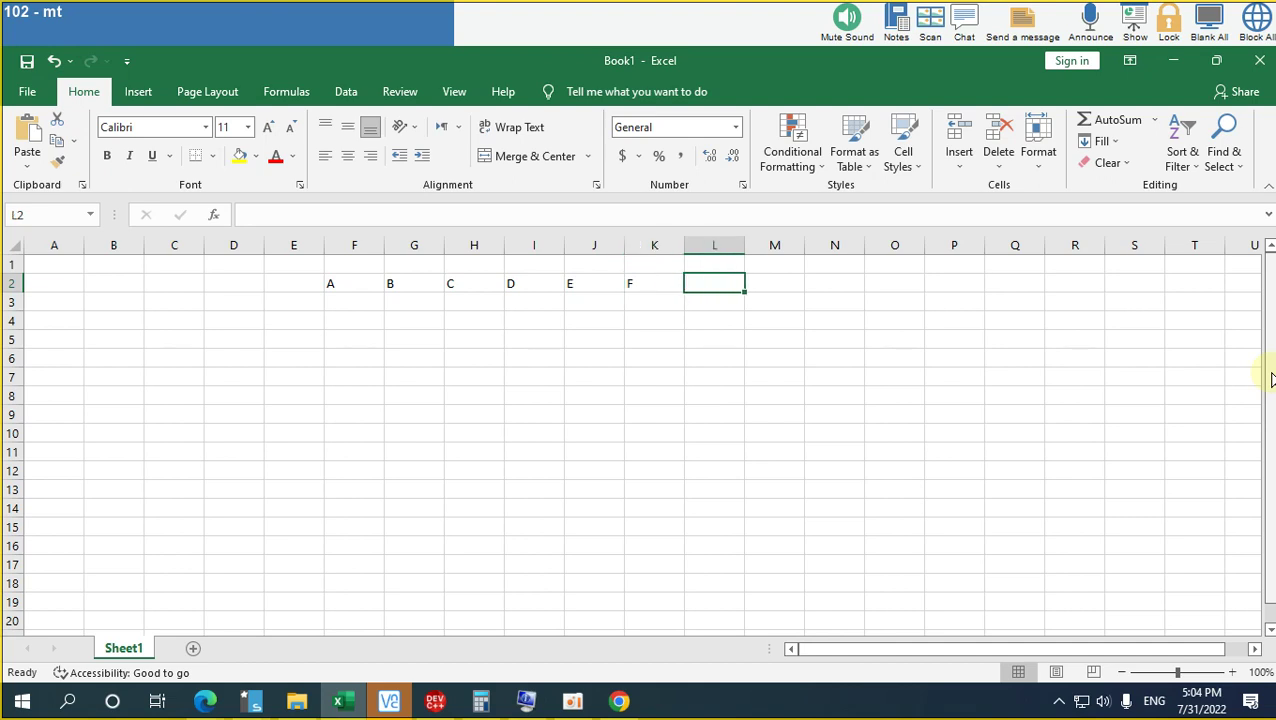
- Continue the column letters with G in cell L2 and H in cell M2
text(G)
key(Right)
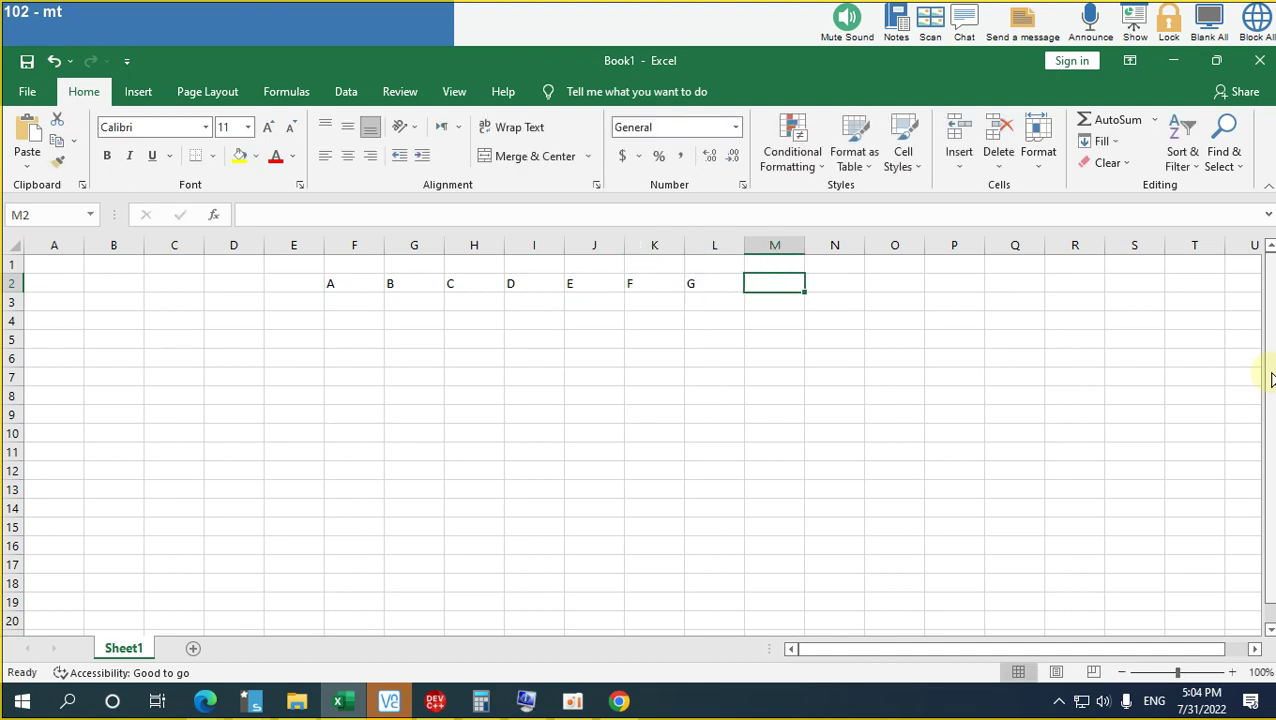
text(H)
- Enter the row numbers 1 to 8 down cells E3 to E10, beside the area below the letters
key(Down)
key(Down)
key(Left)
key(Left)
key(Left)
key(Left)
key(Left)
key(Left)
key(Left)
key(Left)
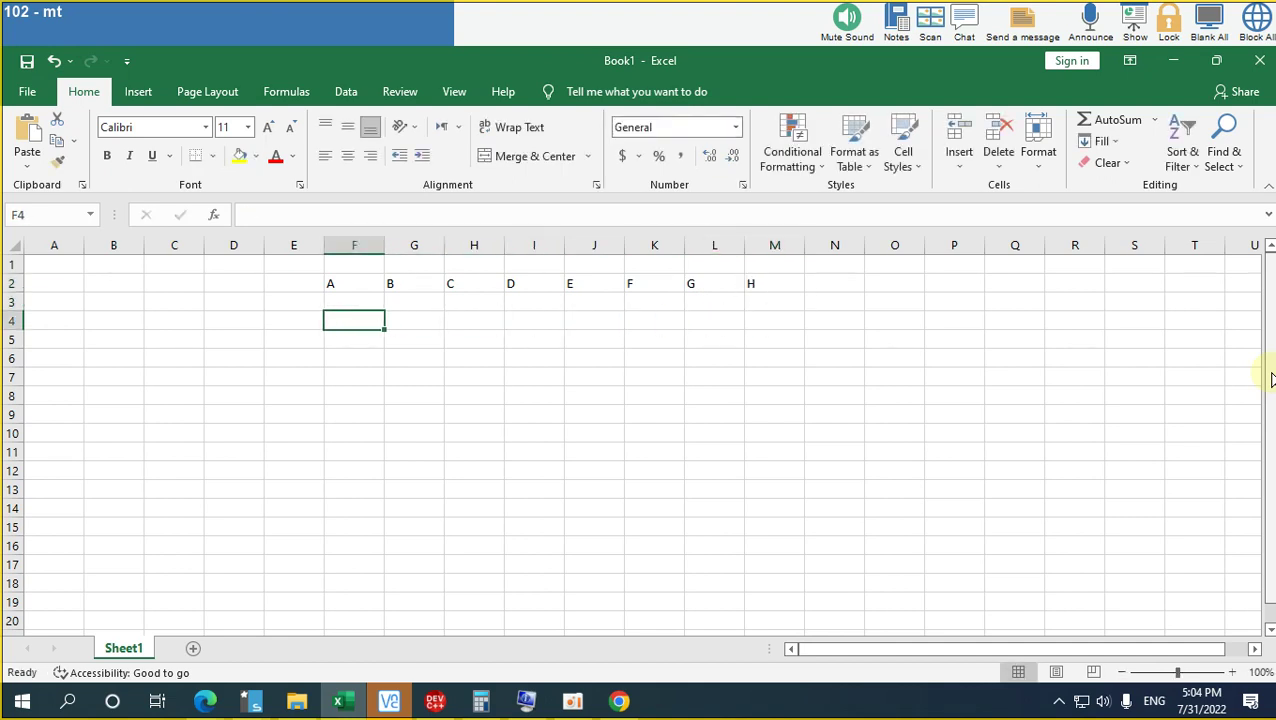
key(Up)
text(1)
key(Return)
text(2)
key(Return)
text(3)
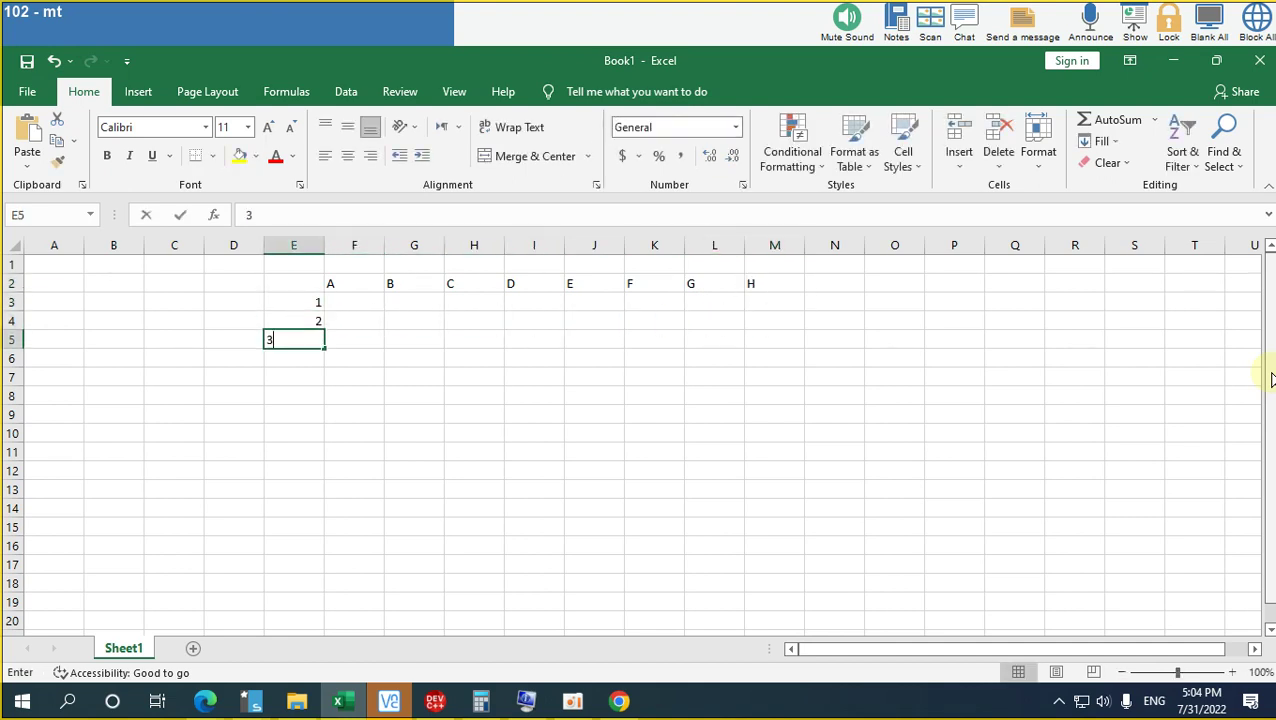
key(Return)
text(4)
key(Return)
text(5)
key(Return)
text(6)
key(Return)
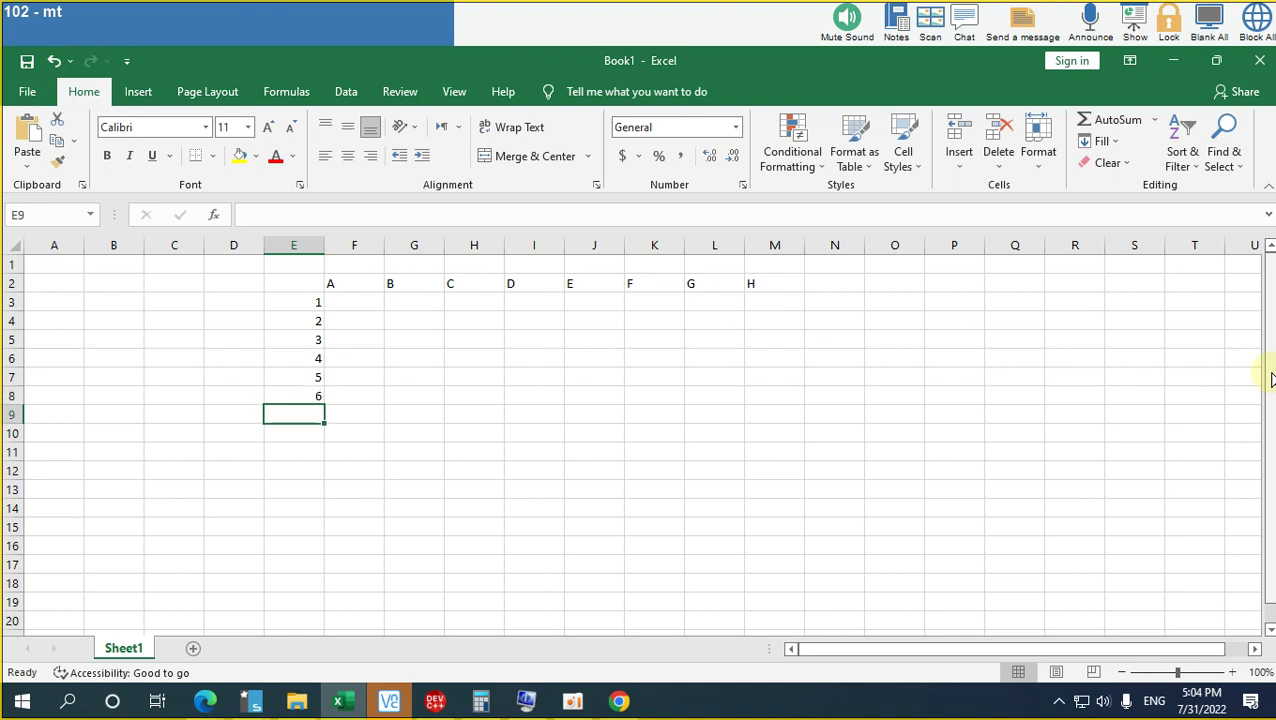
text(7)
key(Return)
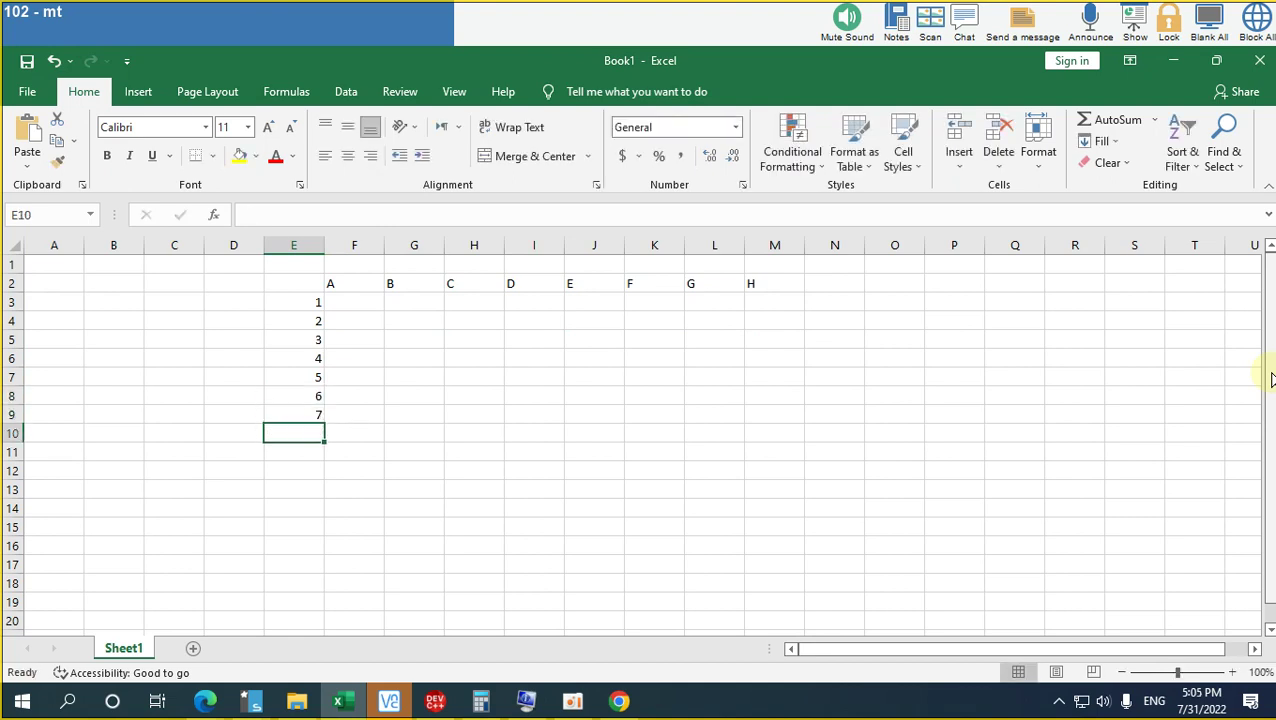
text(8)
key(Return)
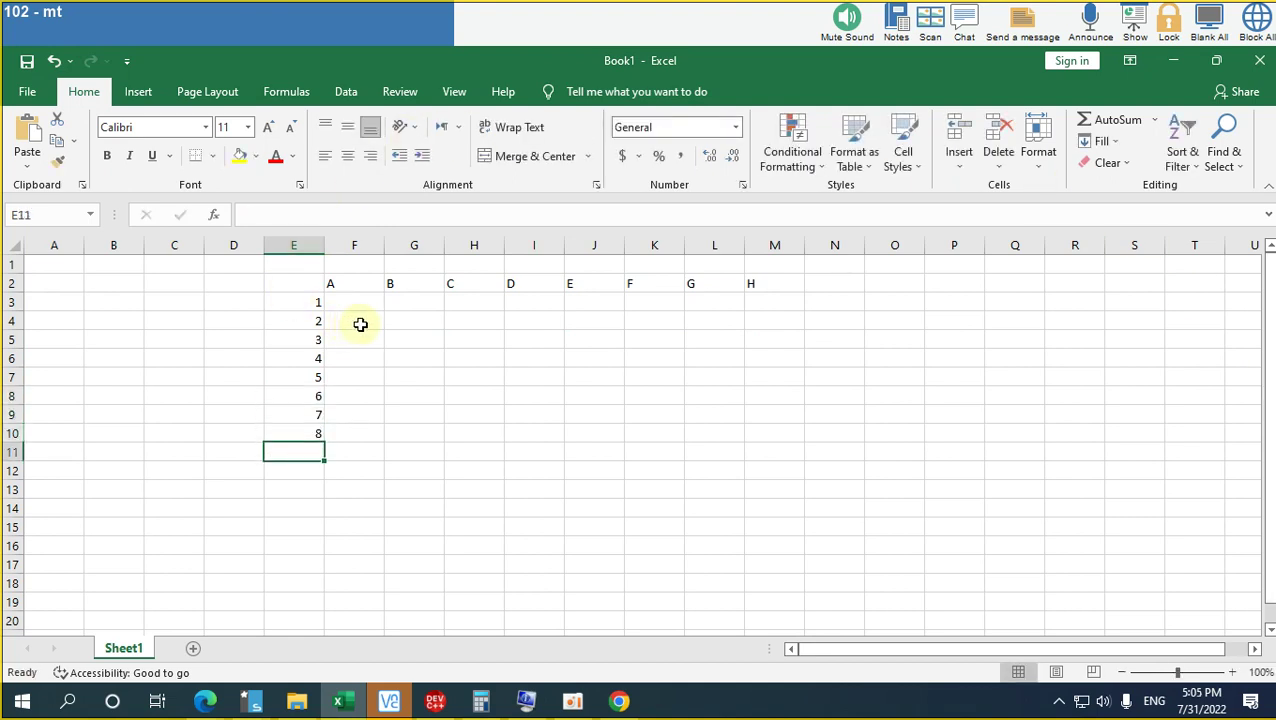
- Fill the diagonal cells G3 and F4 with light blue
click(403, 297)
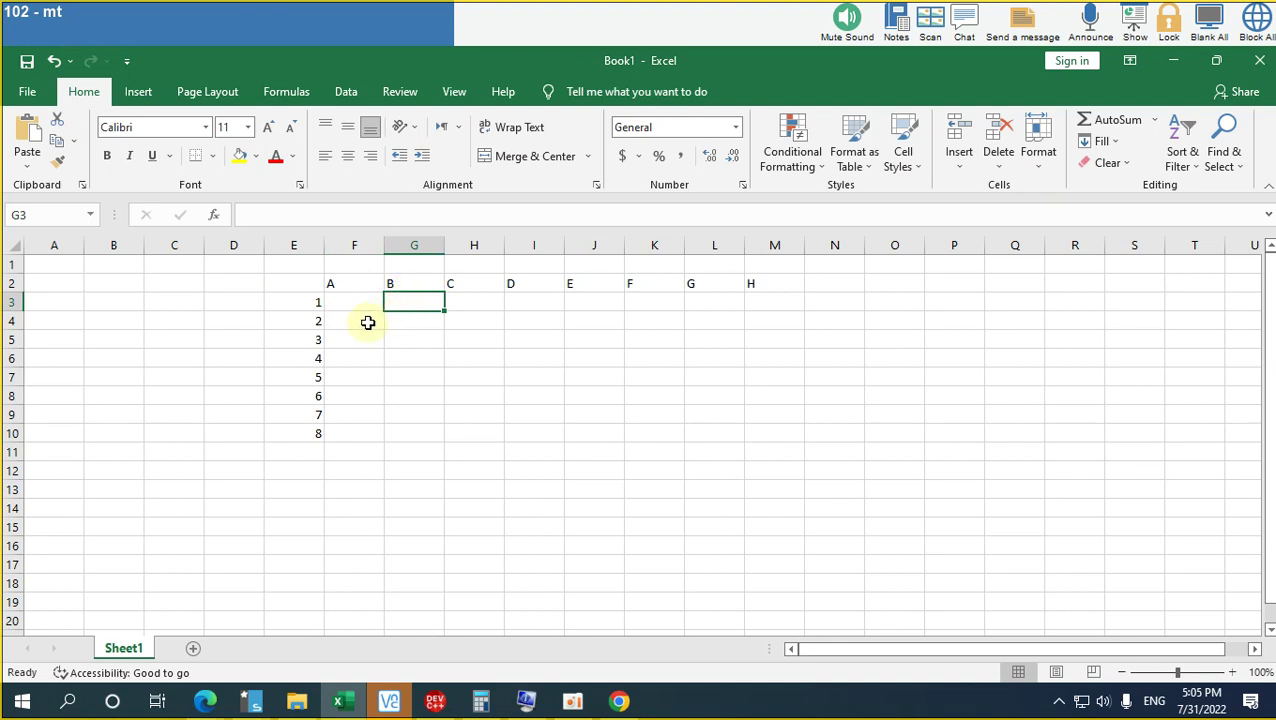
drag(413, 305, 360, 322)
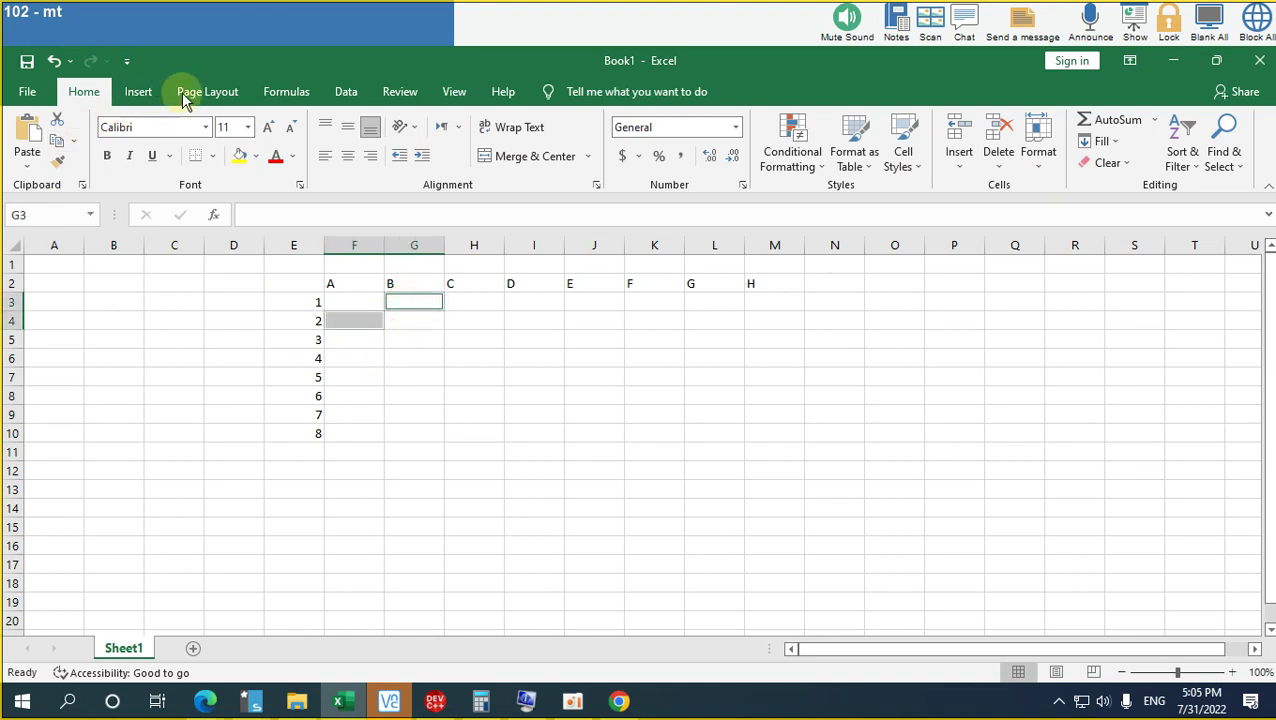
click(255, 160)
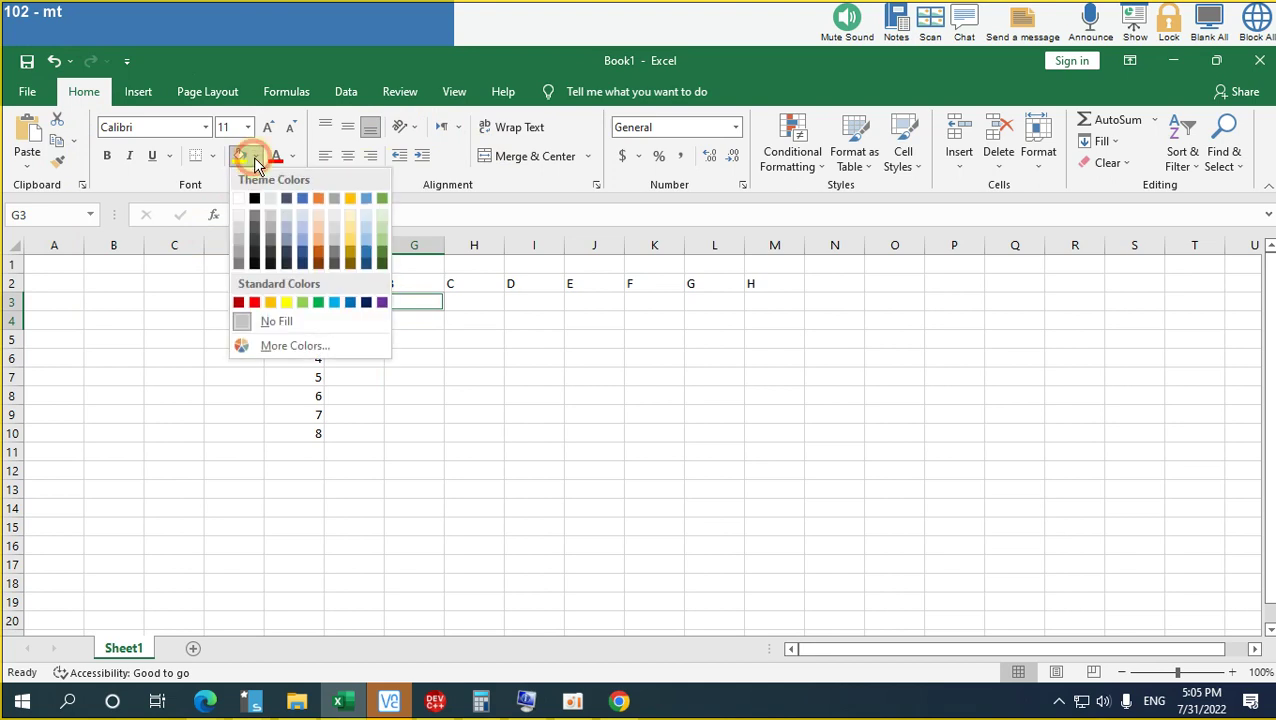
click(298, 228)
click(441, 439)
- Autofill the two-by-two color pattern in F3:G4 down to row 10 and across to column M to form a checkerboard
click(360, 302)
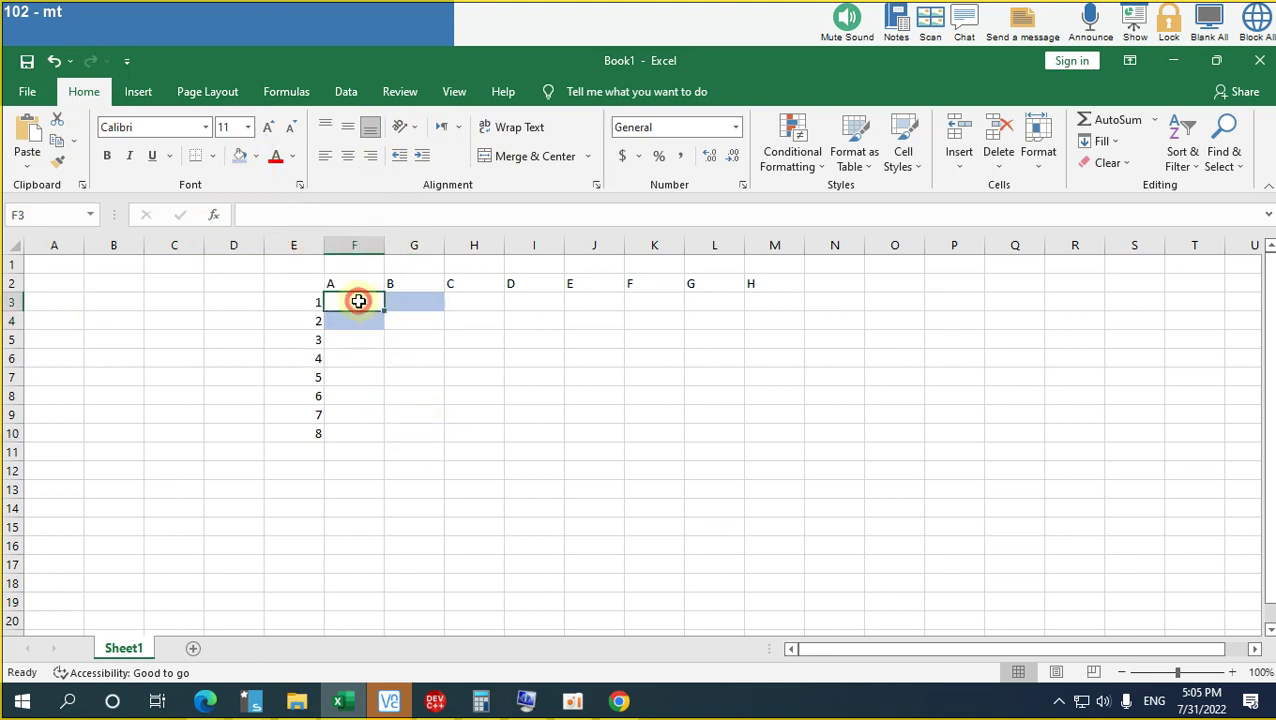
drag(358, 301, 445, 435)
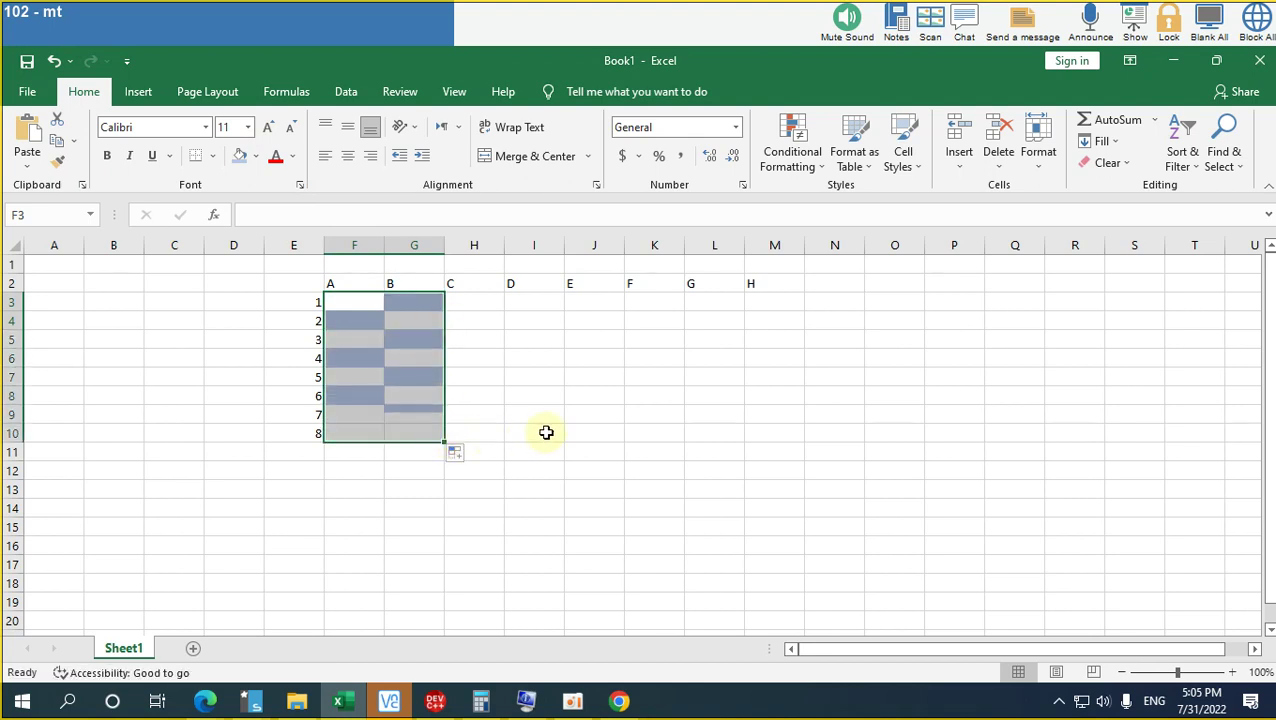
click(456, 525)
drag(364, 300, 808, 446)
click(460, 527)
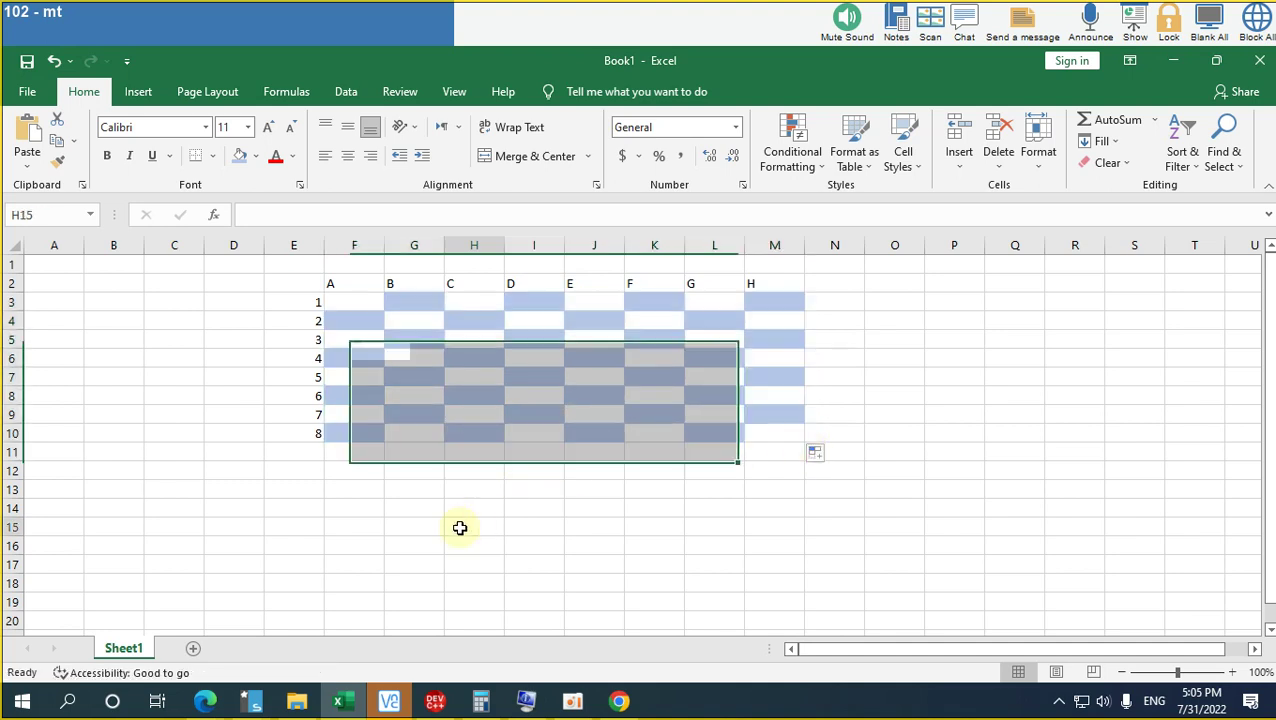
- Increase the height of rows 3 to 10 together to make the board's cells closer to square
drag(11, 301, 10, 468)
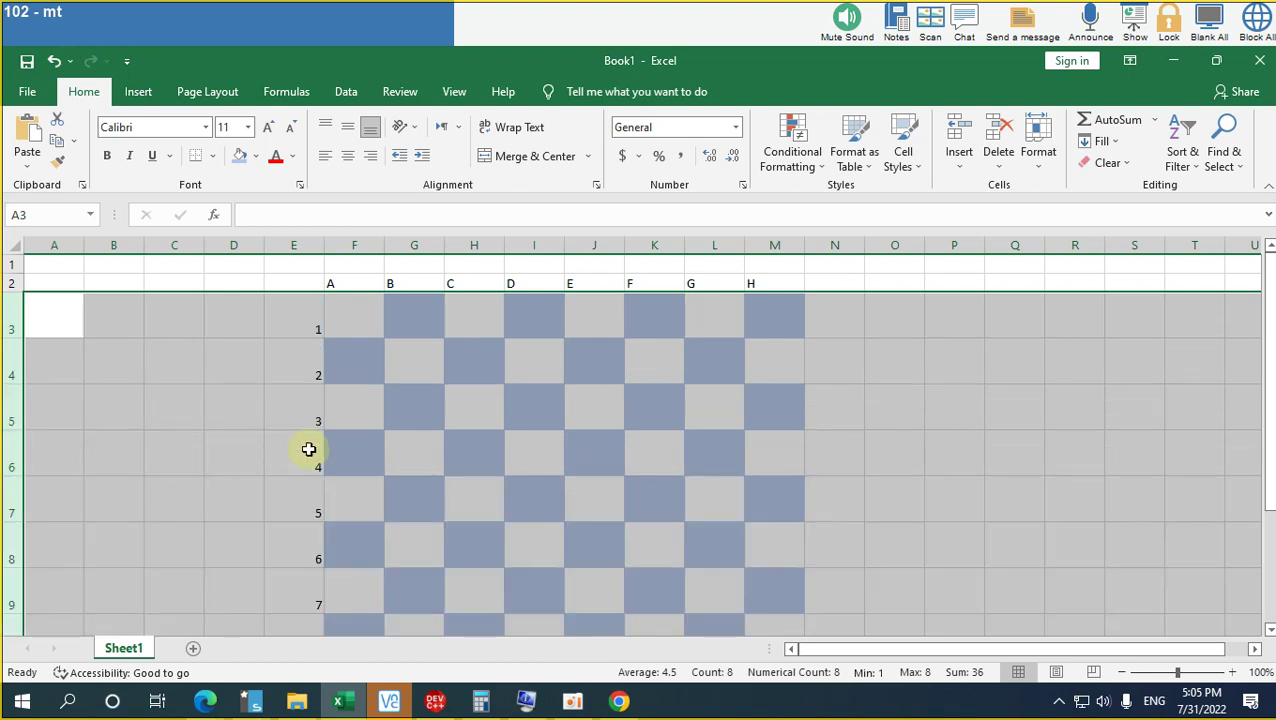
scroll(541, 462, down, 1)
scroll(635, 464, up, 1)
click(948, 435)
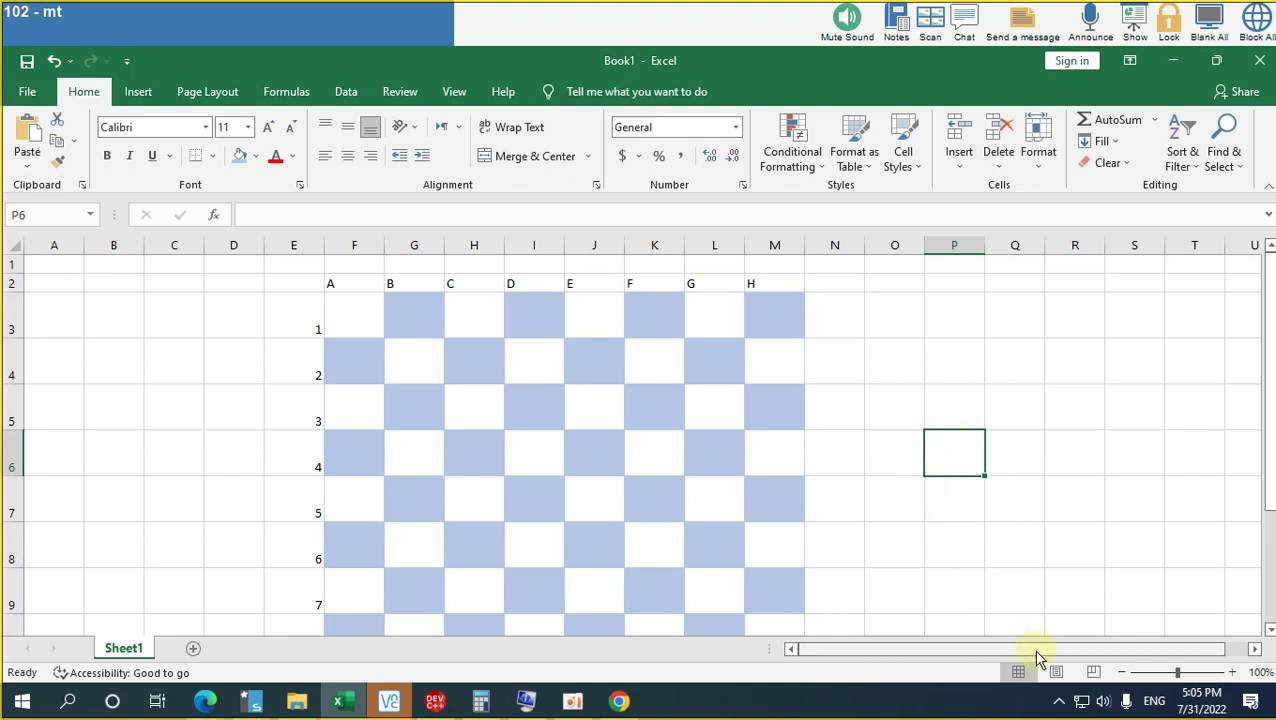
- Reduce the height of rows 3 to 10 slightly so the whole board fits in view beneath its letters
click(652, 345)
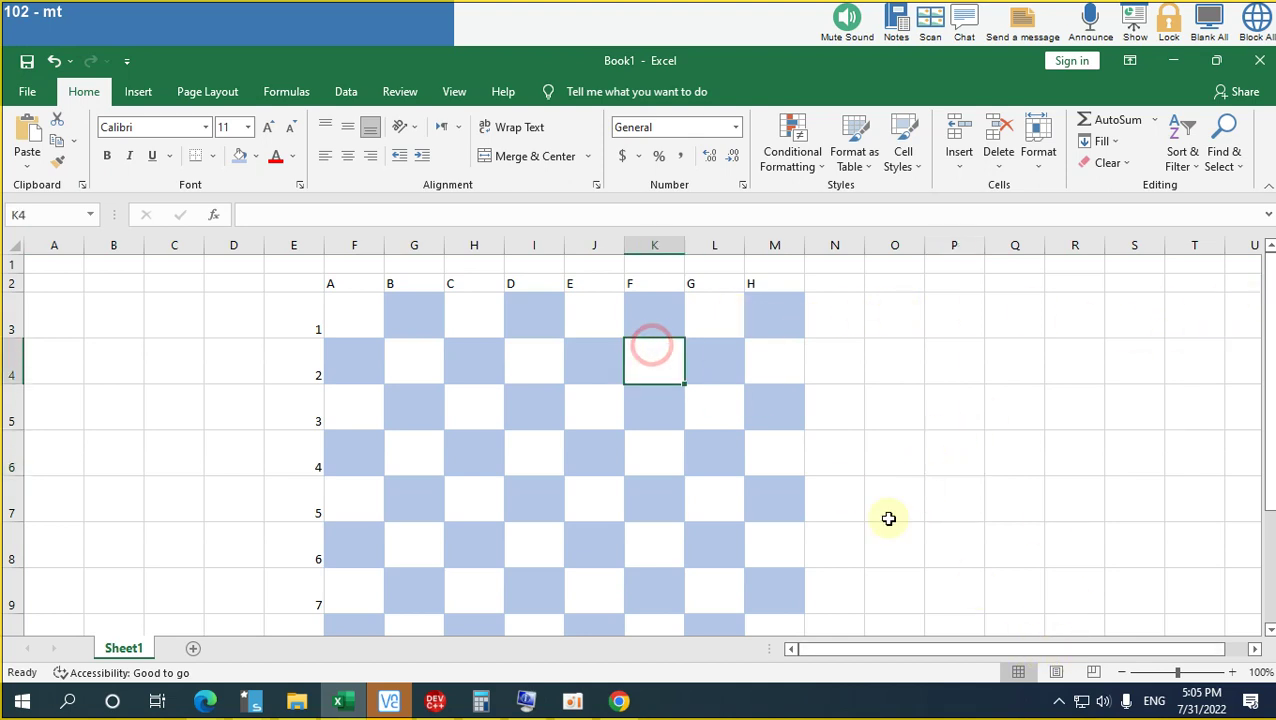
key(Down)
key(Down)
key(Down)
key(Down)
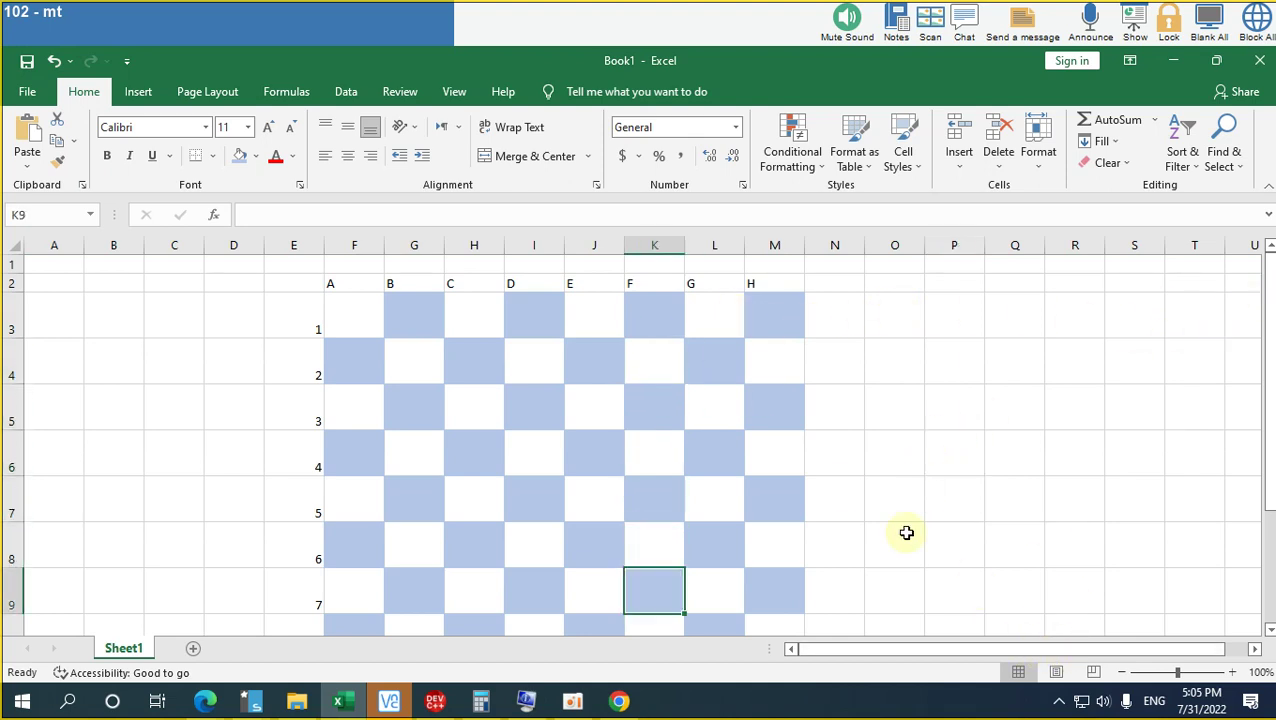
key(Up)
key(Up)
key(Up)
key(Up)
key(Up)
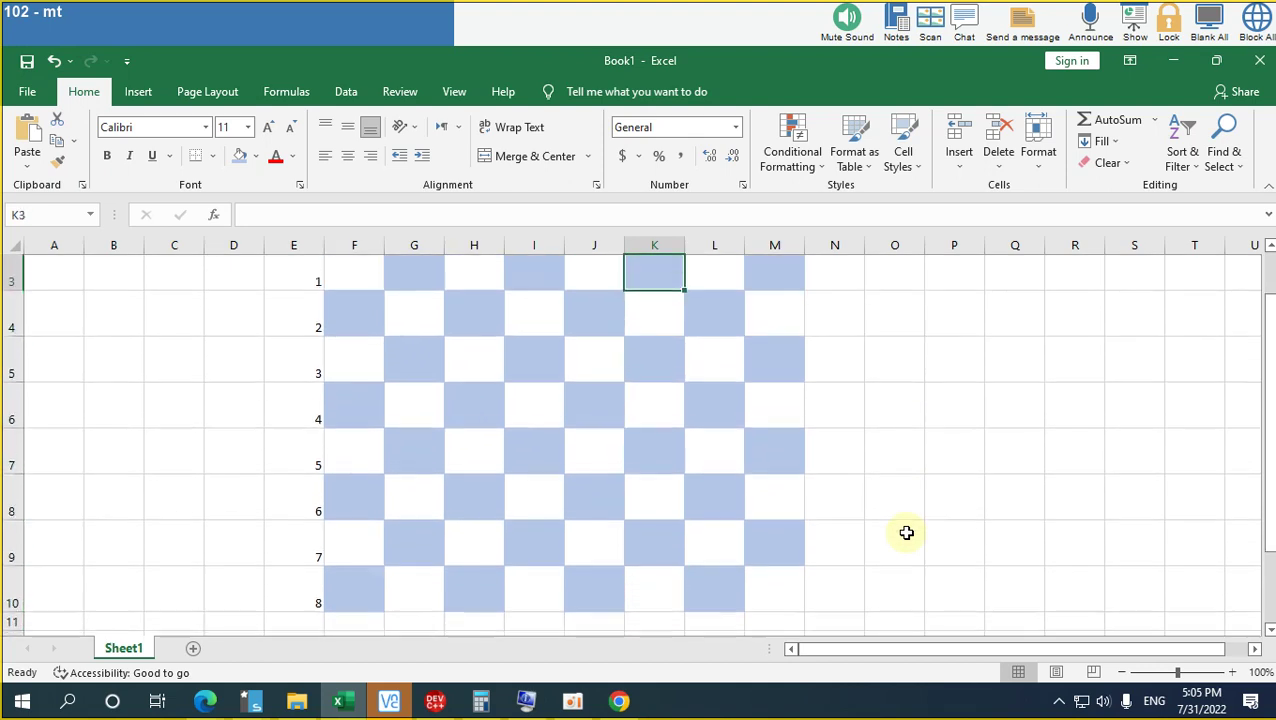
key(Up)
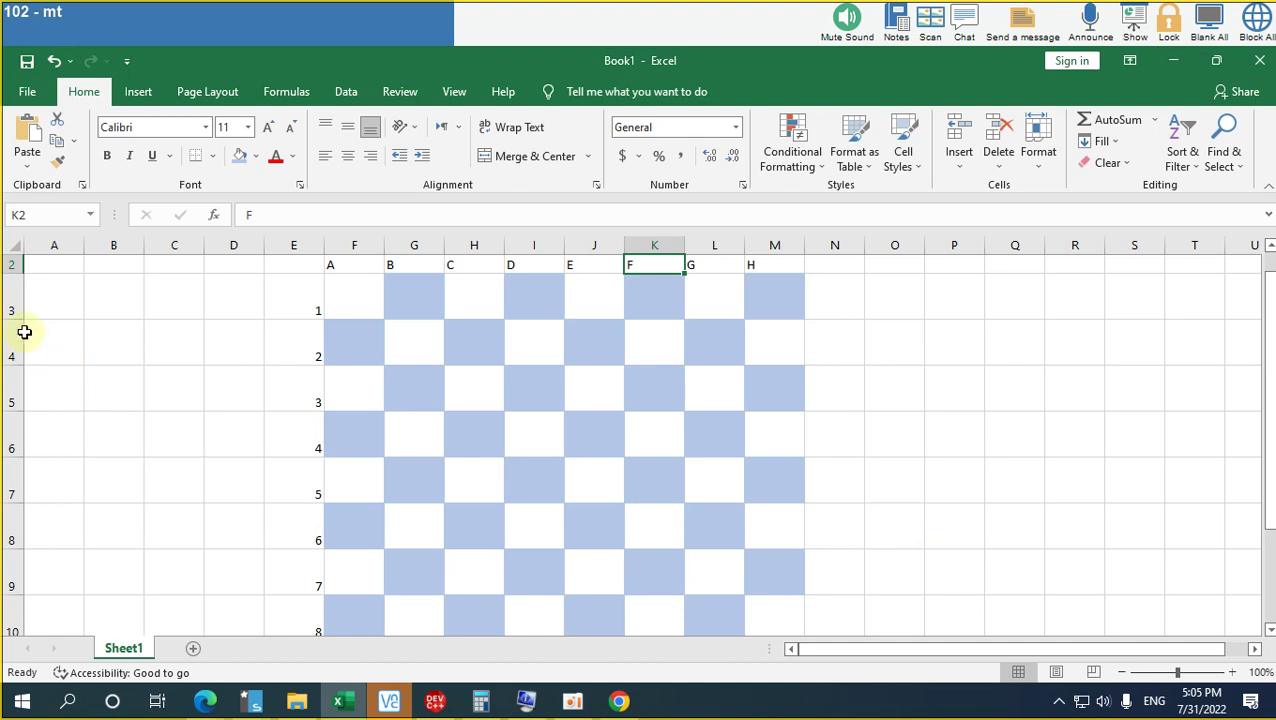
drag(11, 288, 14, 598)
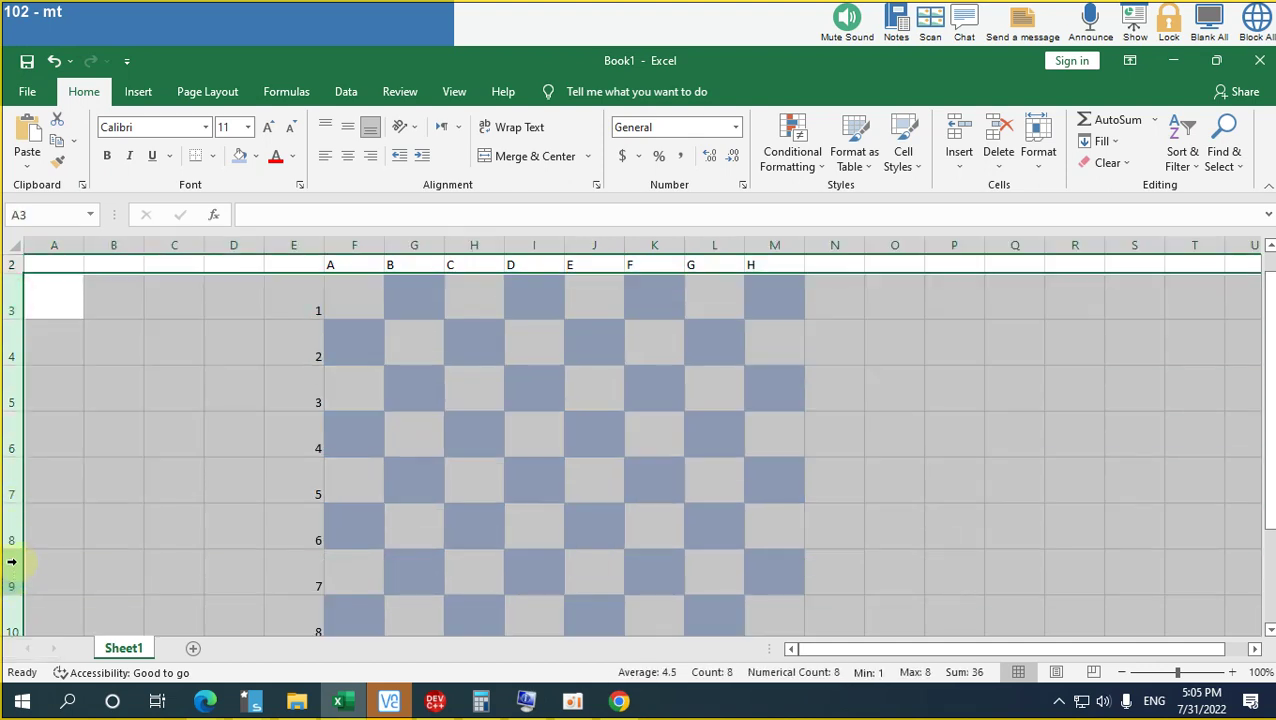
drag(14, 550, 12, 544)
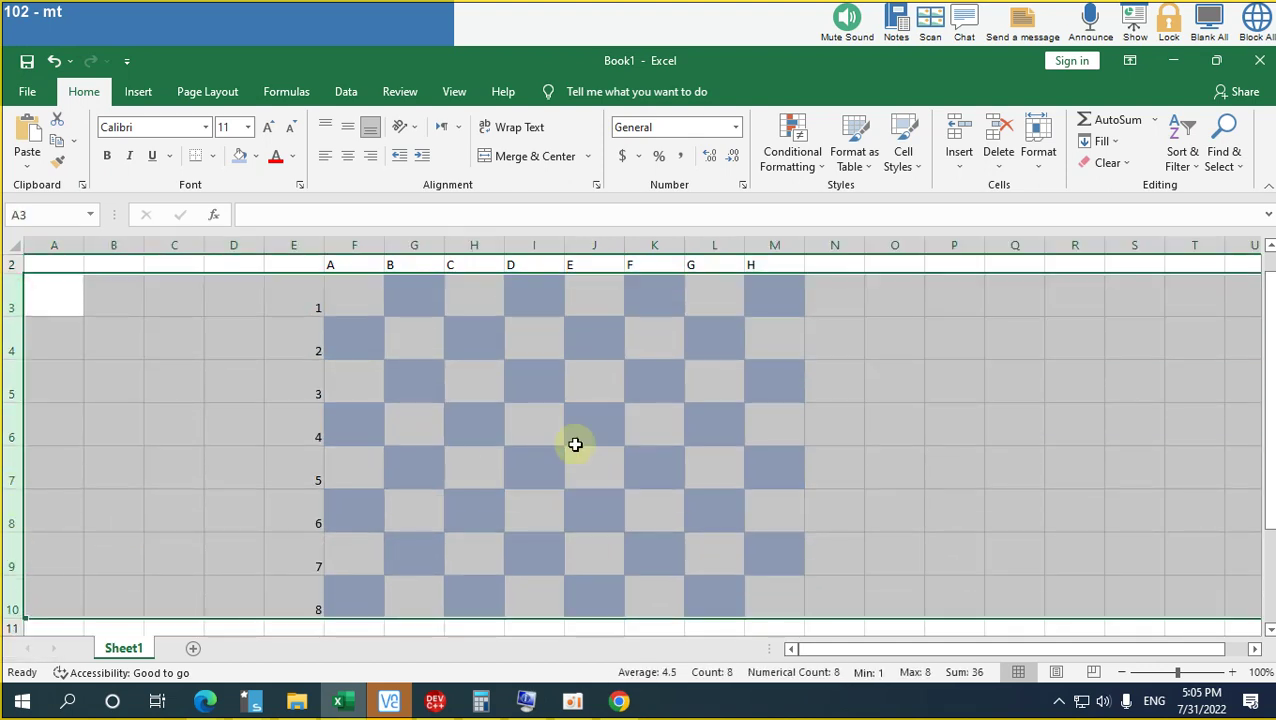
- Enter a capital Q in the board square I5, under letter D in the row numbered 3
click(610, 435)
click(450, 330)
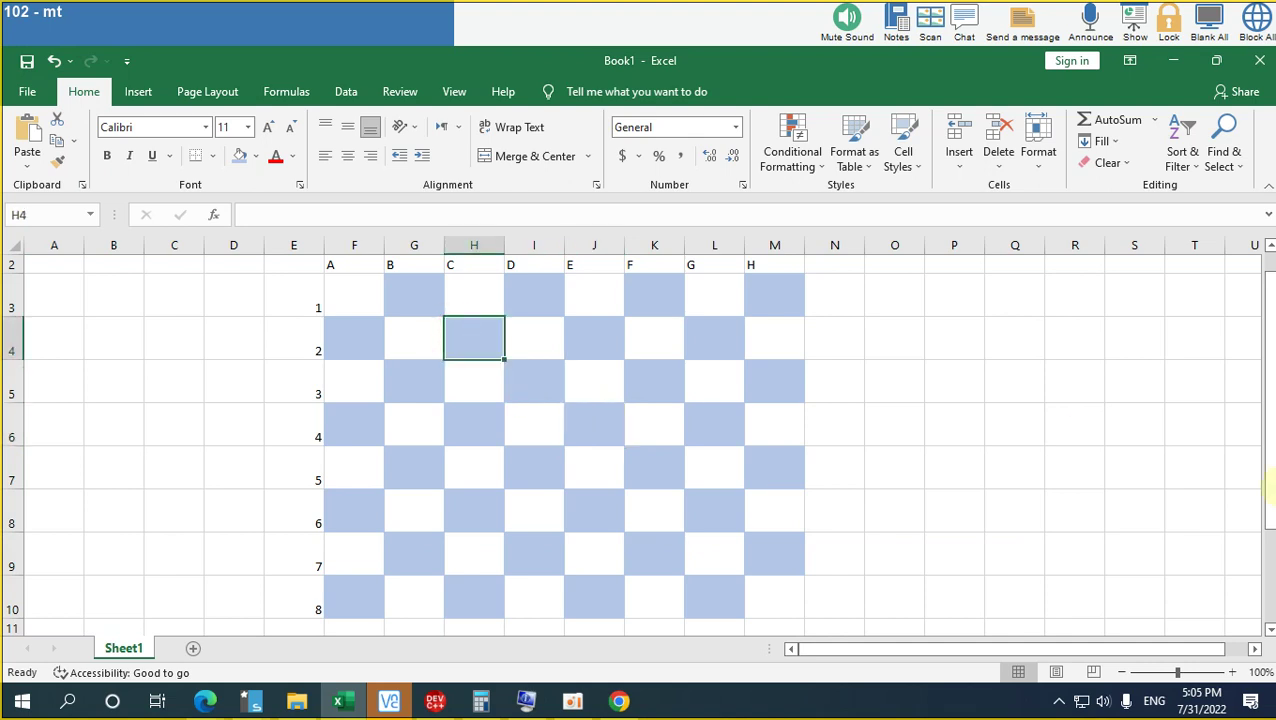
key(Right)
key(Down)
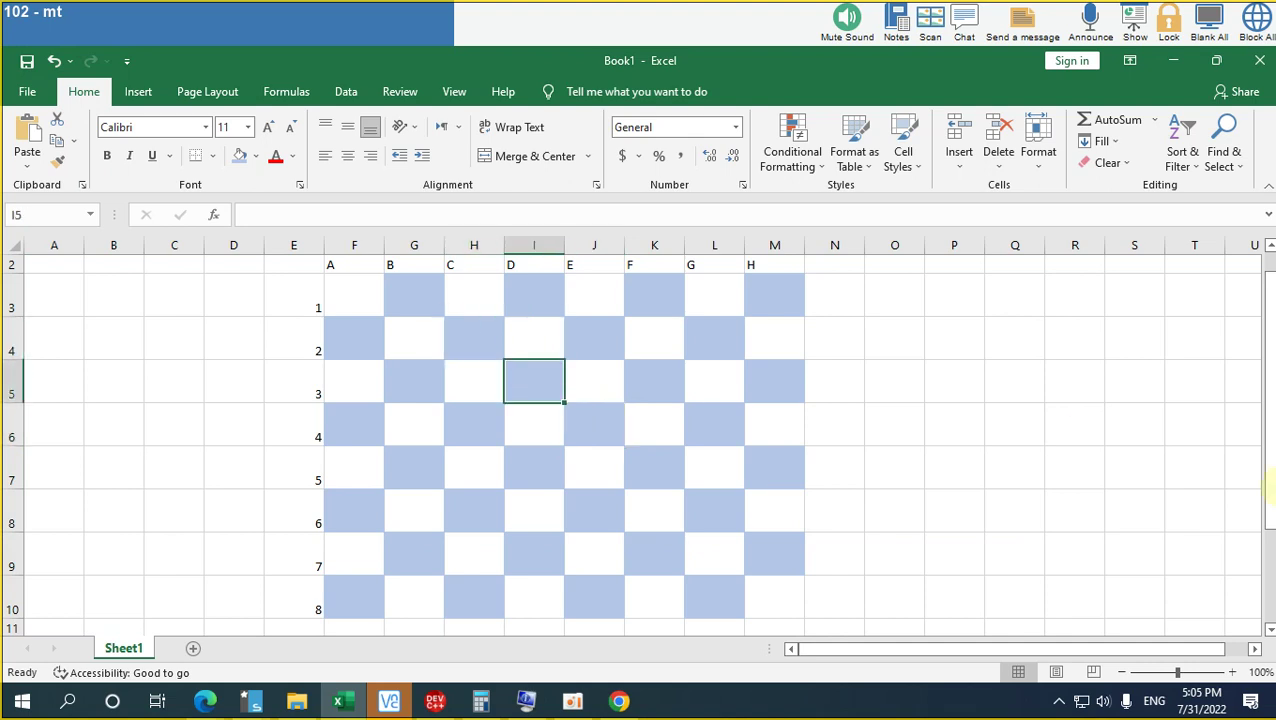
text(q)
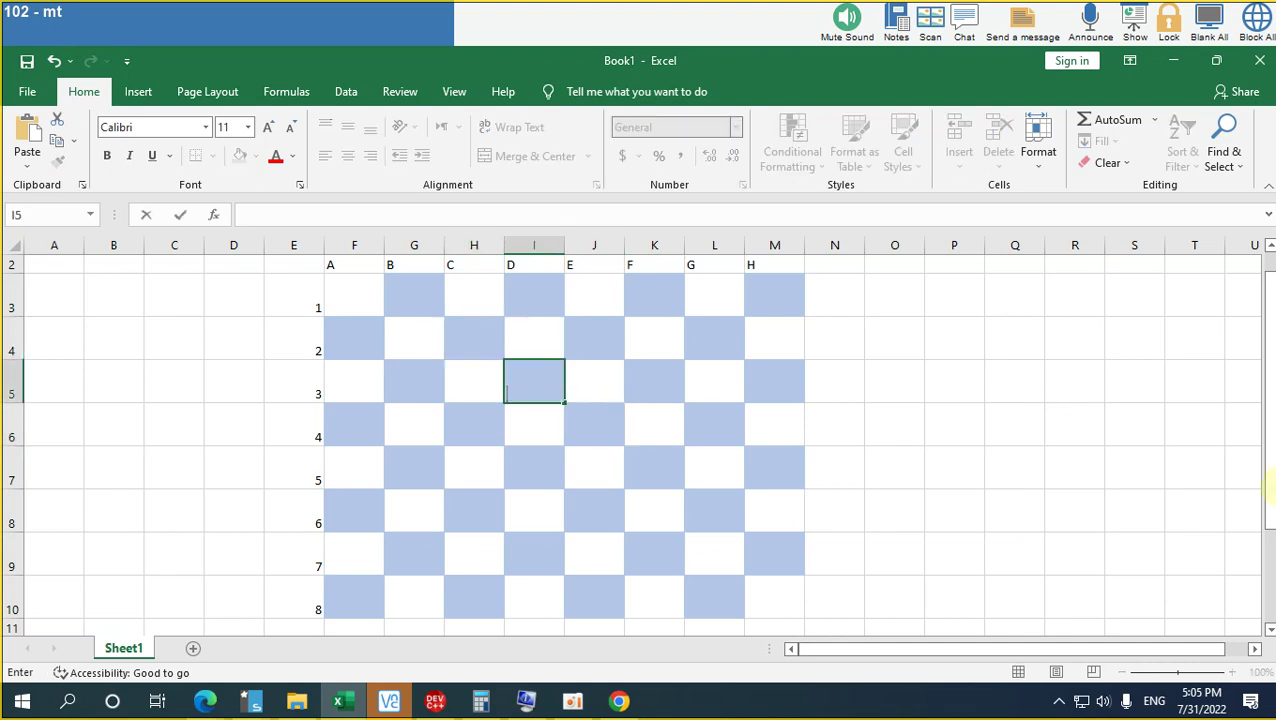
text(Q)
key(ctrl+Return)
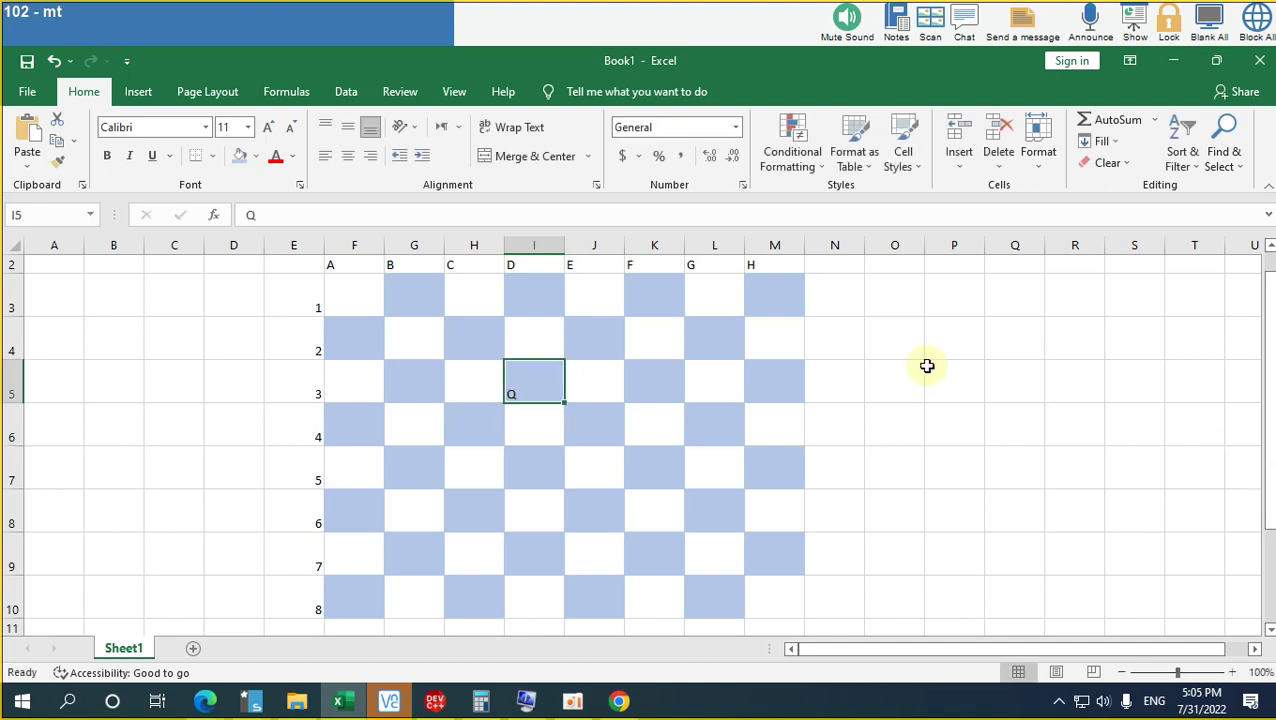
- Center the Q in cell I5 both horizontally and vertically
click(347, 155)
click(347, 127)
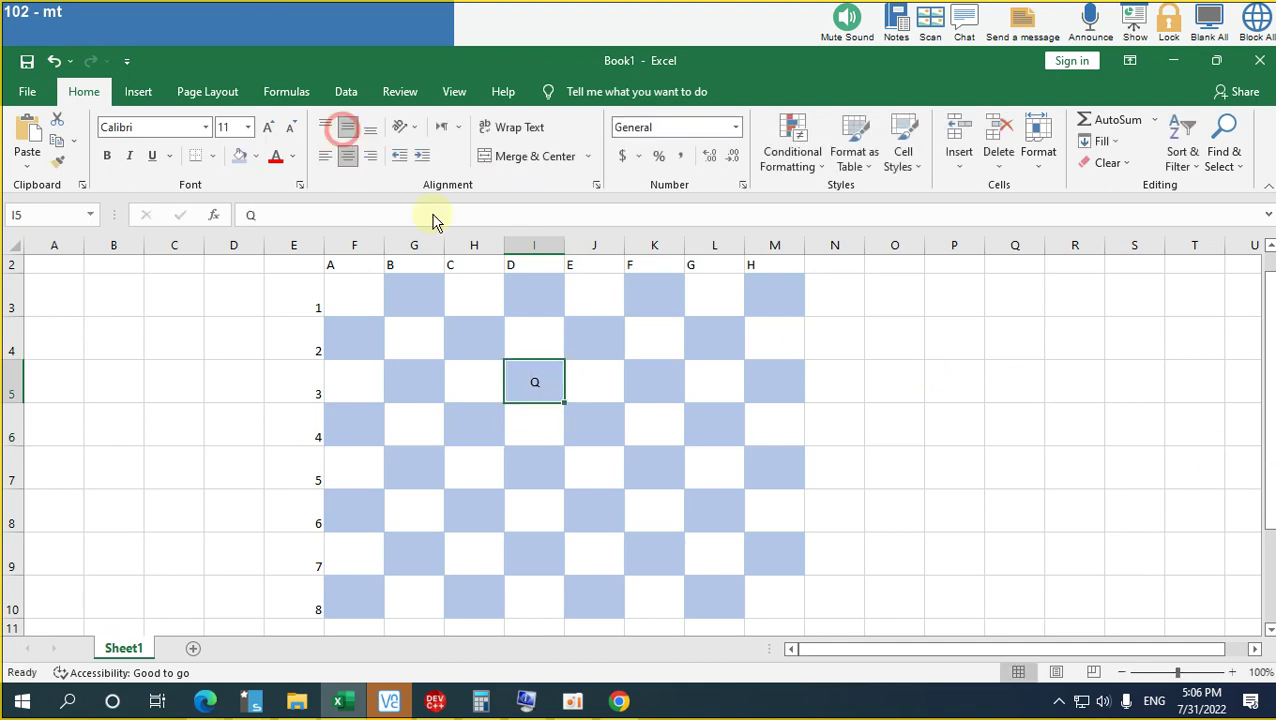
click(722, 430)
- Fill the whole of sheet column I, which holds the Q, with light gold
click(541, 248)
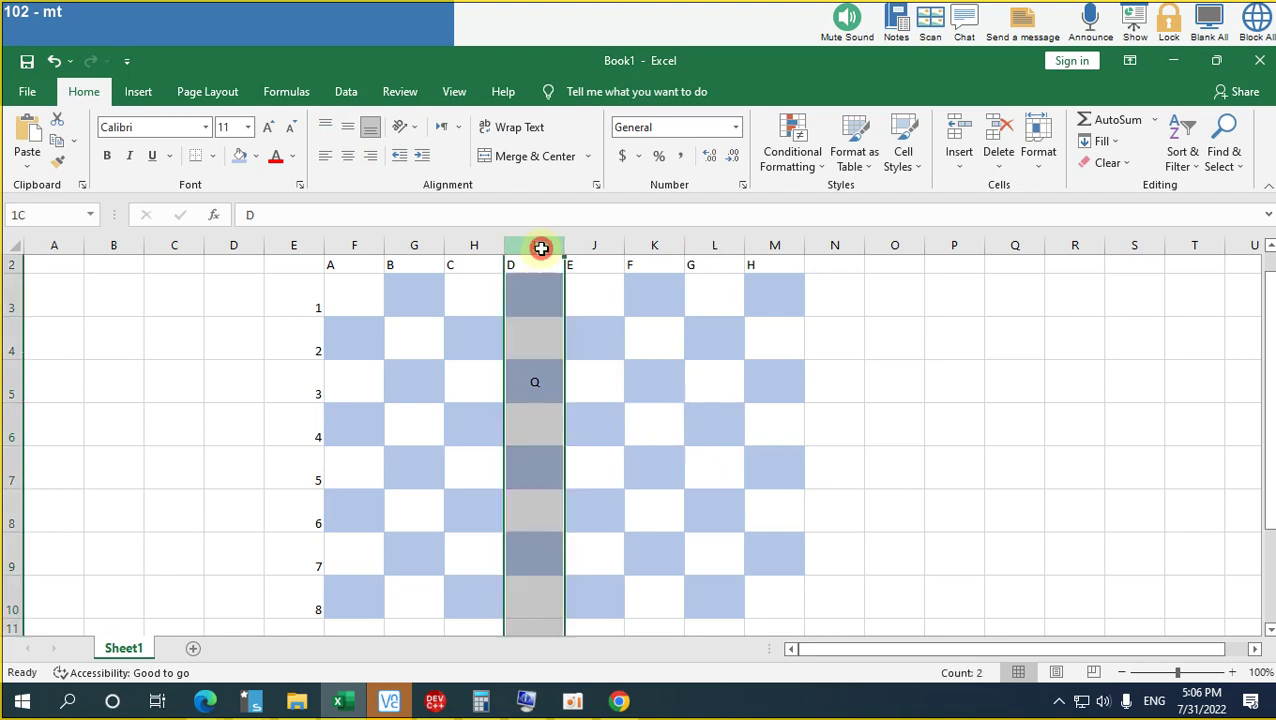
click(256, 156)
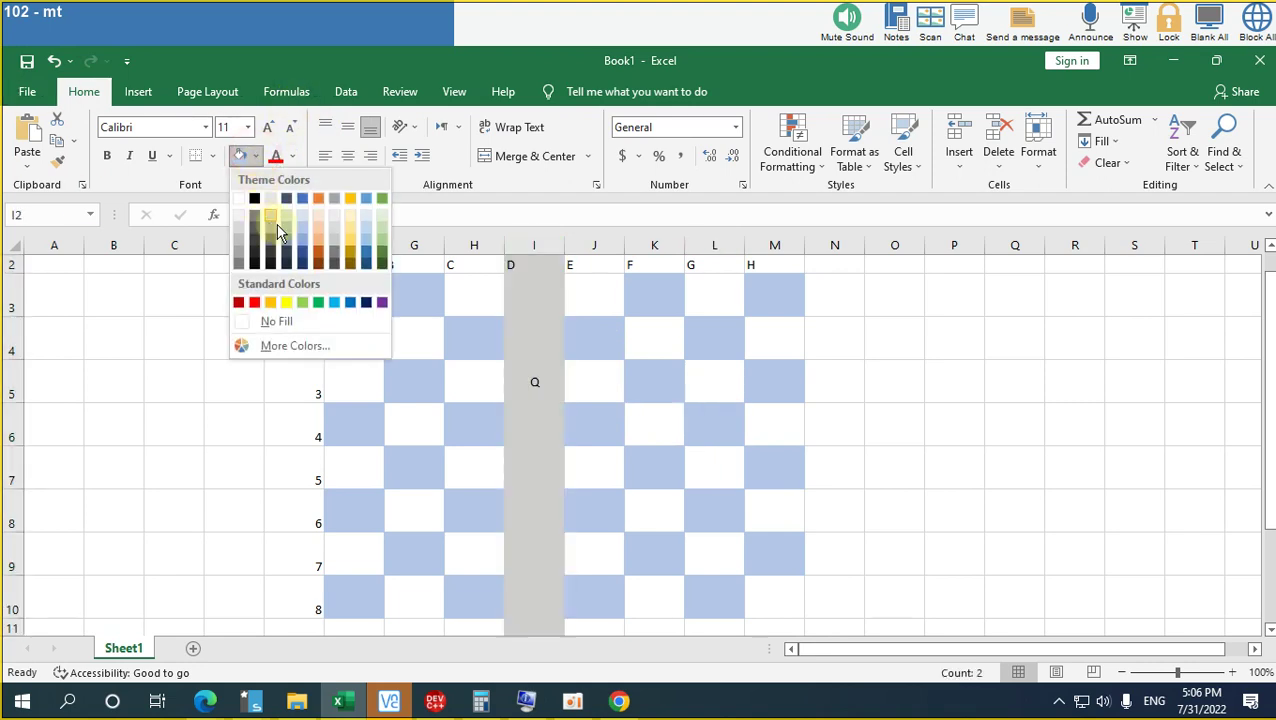
click(353, 232)
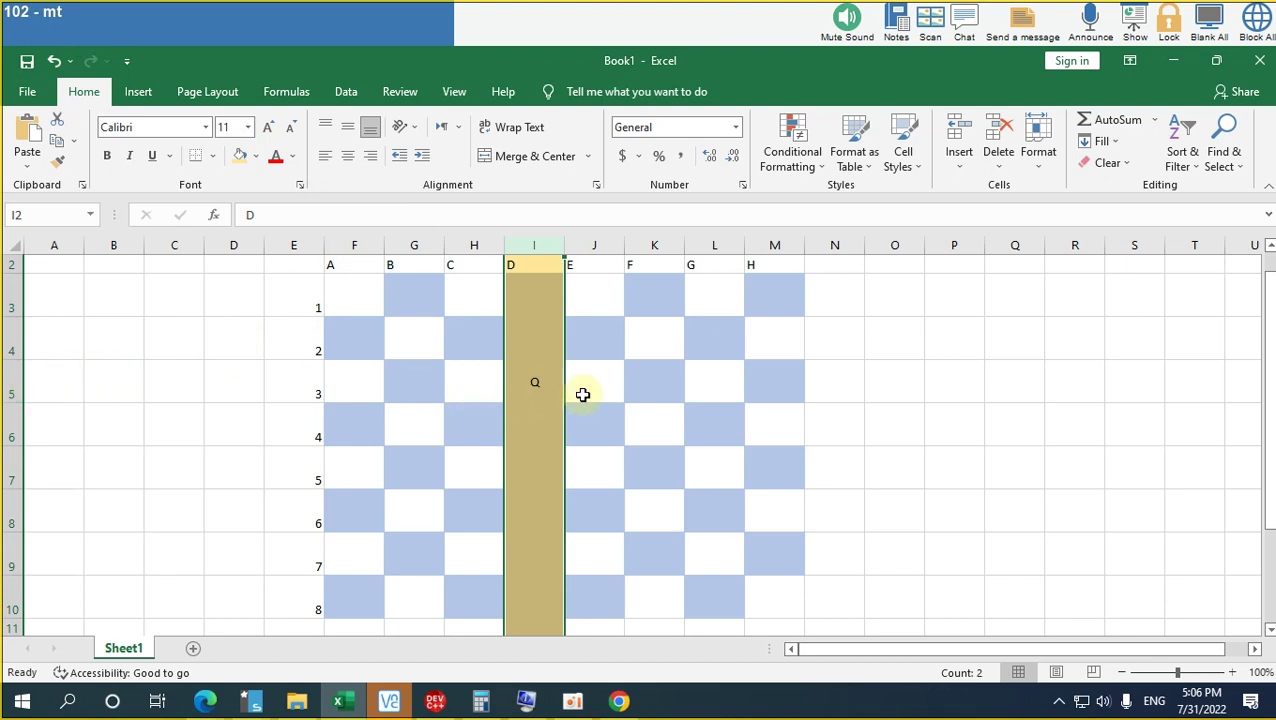
- Fill the Q's board row, F5:M5, with the same light gold
drag(342, 382, 800, 384)
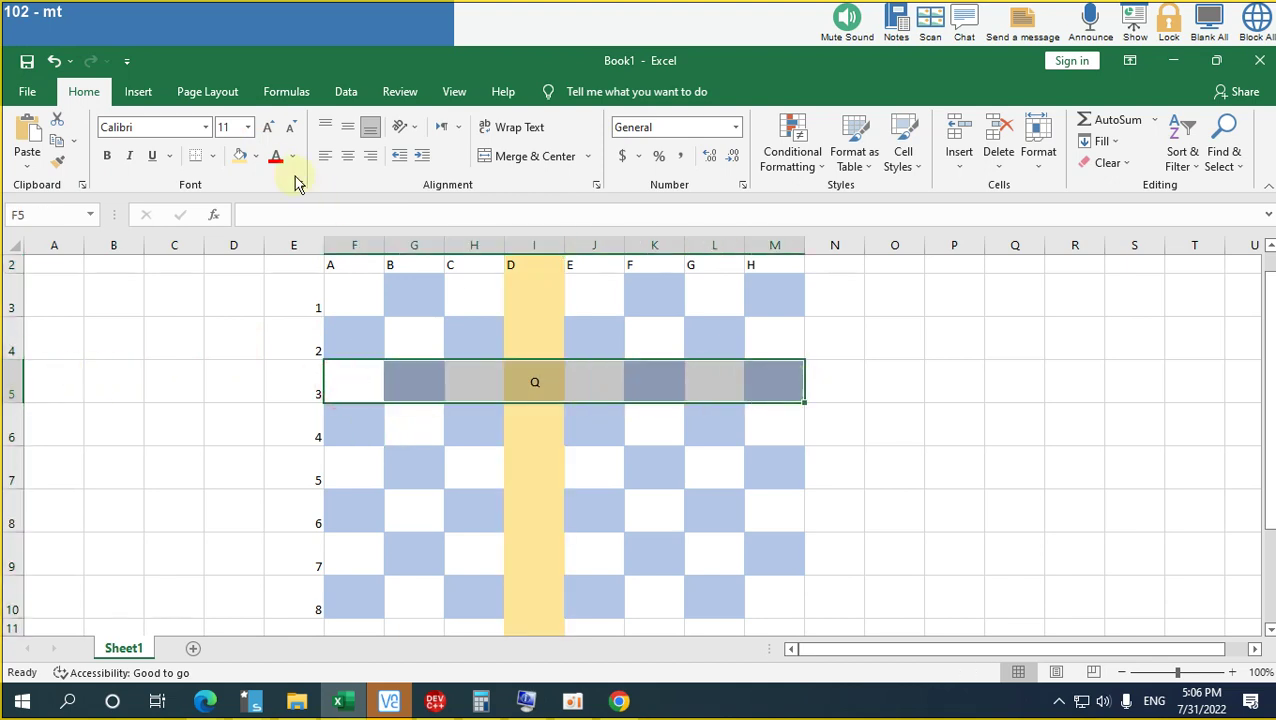
click(240, 156)
click(448, 428)
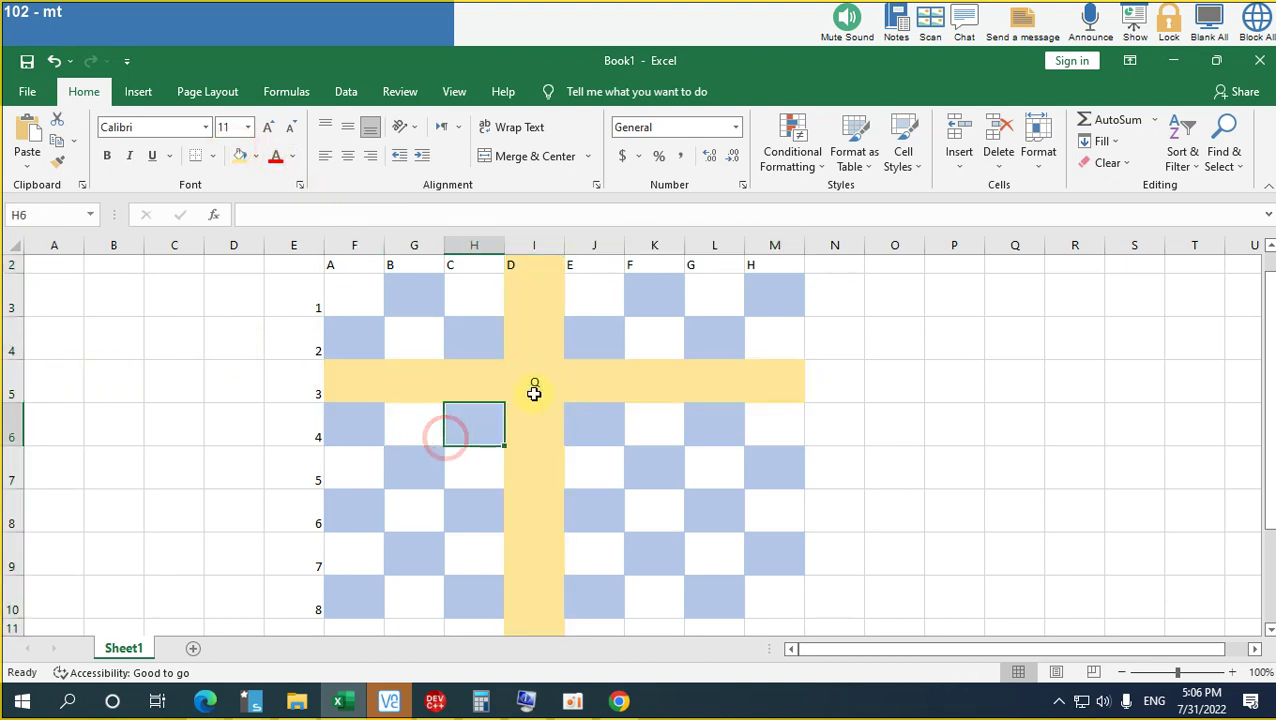
- Fill the Q's rising diagonal squares K3, J4, H6, G7 and F8 with the same light gold
click(599, 335)
ctrl+click(678, 288)
ctrl+click(478, 425)
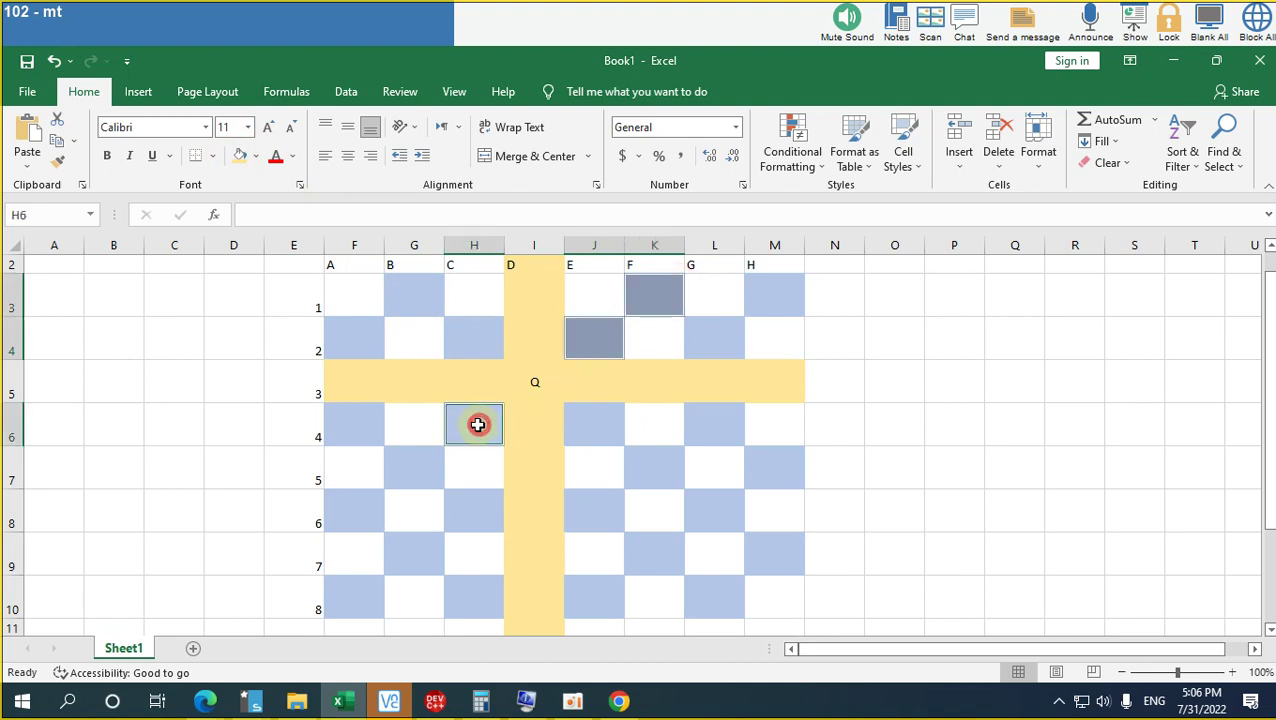
ctrl+click(402, 482)
ctrl+click(350, 510)
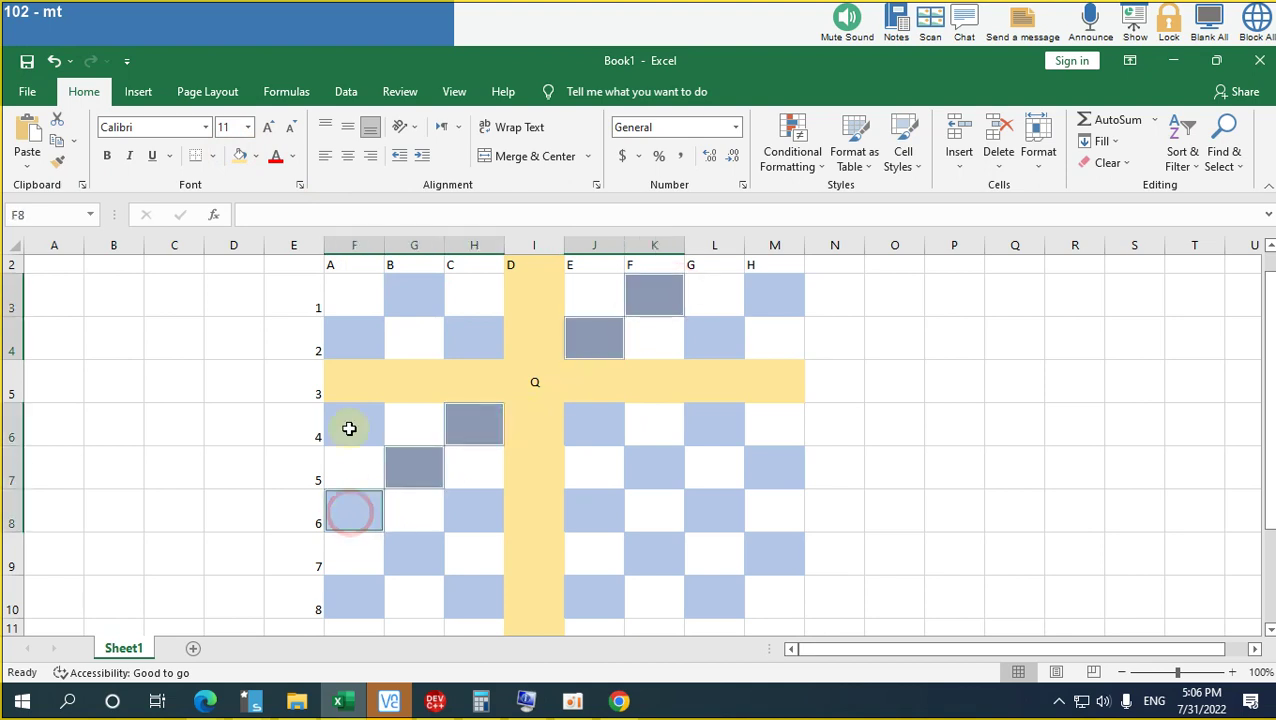
click(240, 156)
- Fill the Q's falling diagonal squares G3, H4, J6, K7, L8 and M9 with the same light gold
click(466, 338)
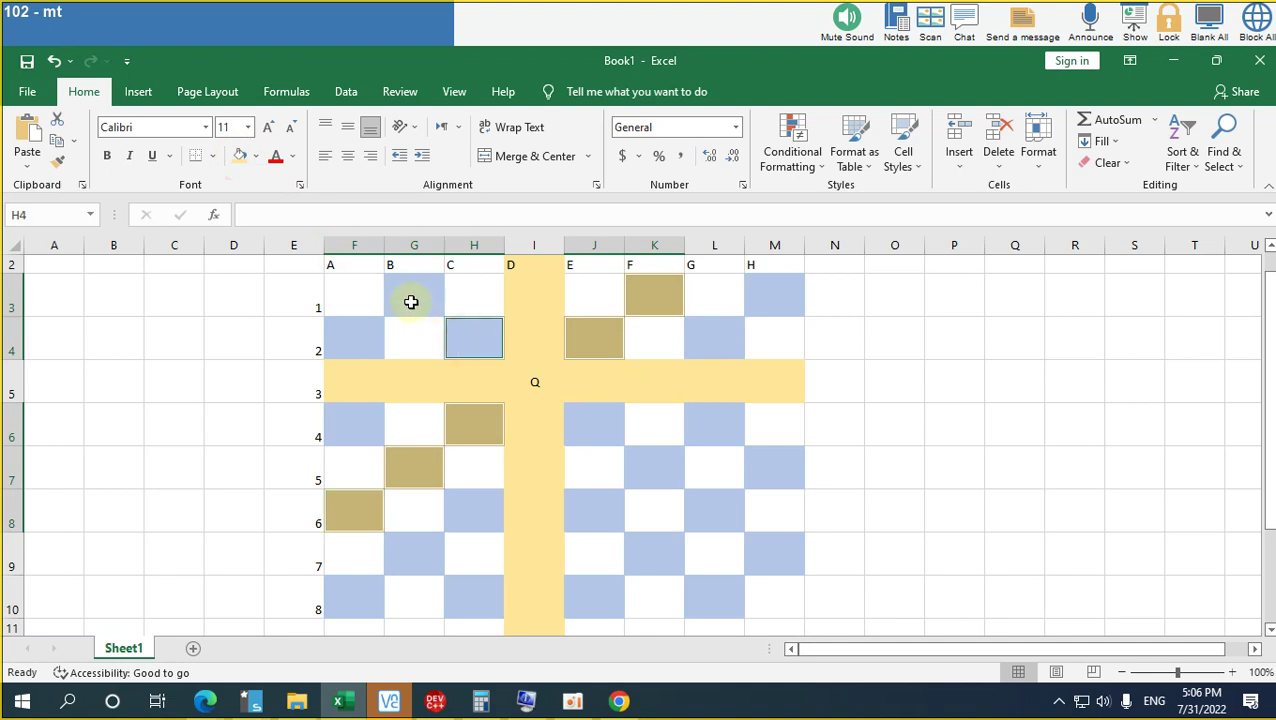
ctrl+click(411, 302)
ctrl+click(598, 430)
ctrl+click(652, 472)
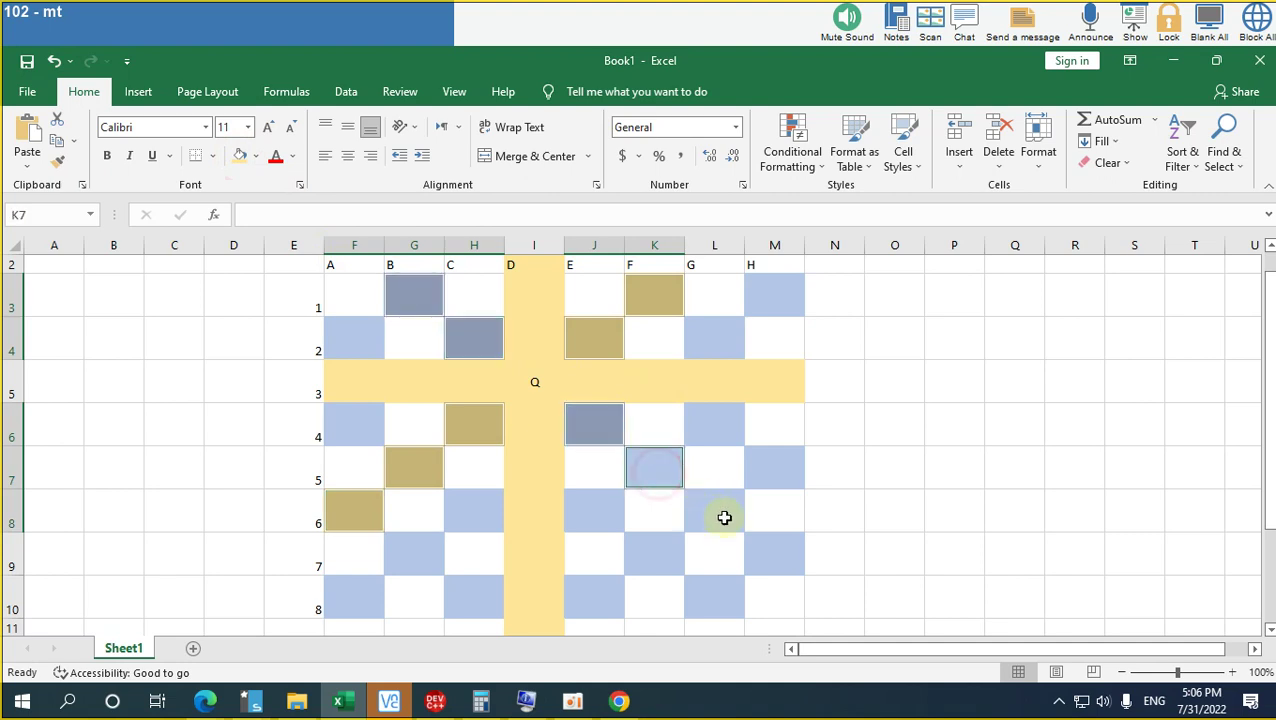
ctrl+click(724, 517)
ctrl+click(775, 553)
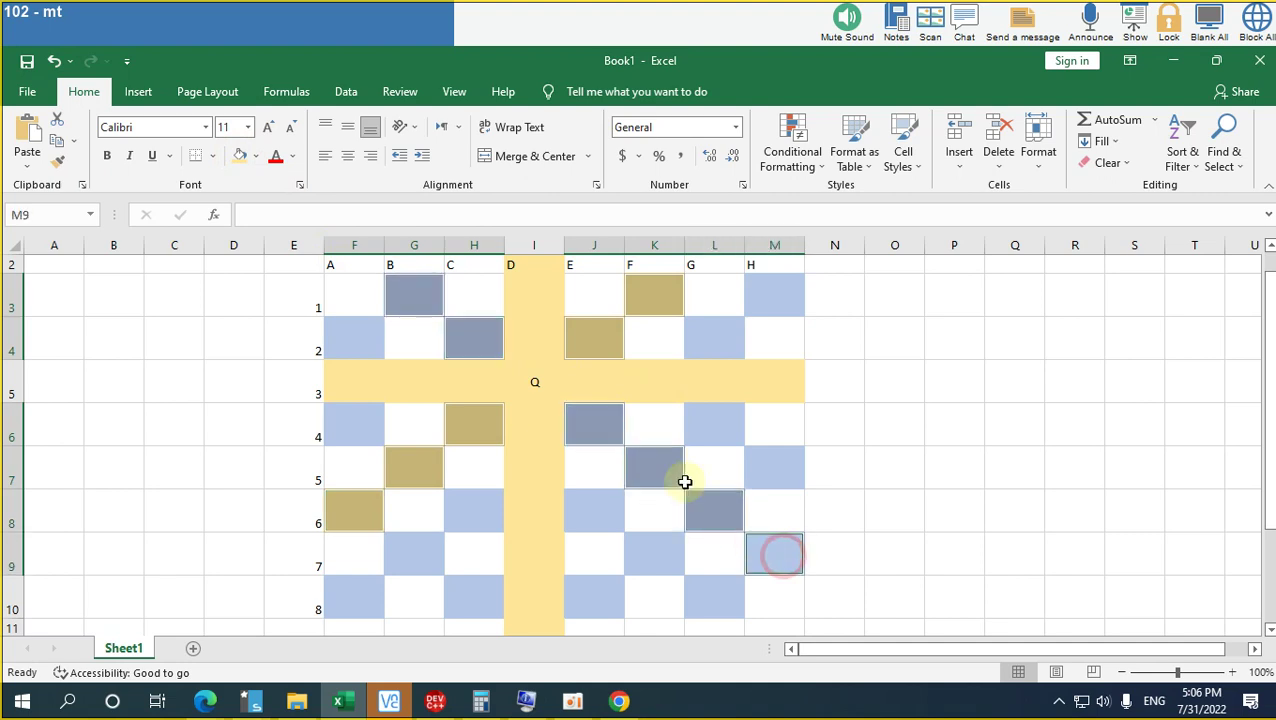
click(240, 156)
click(954, 372)
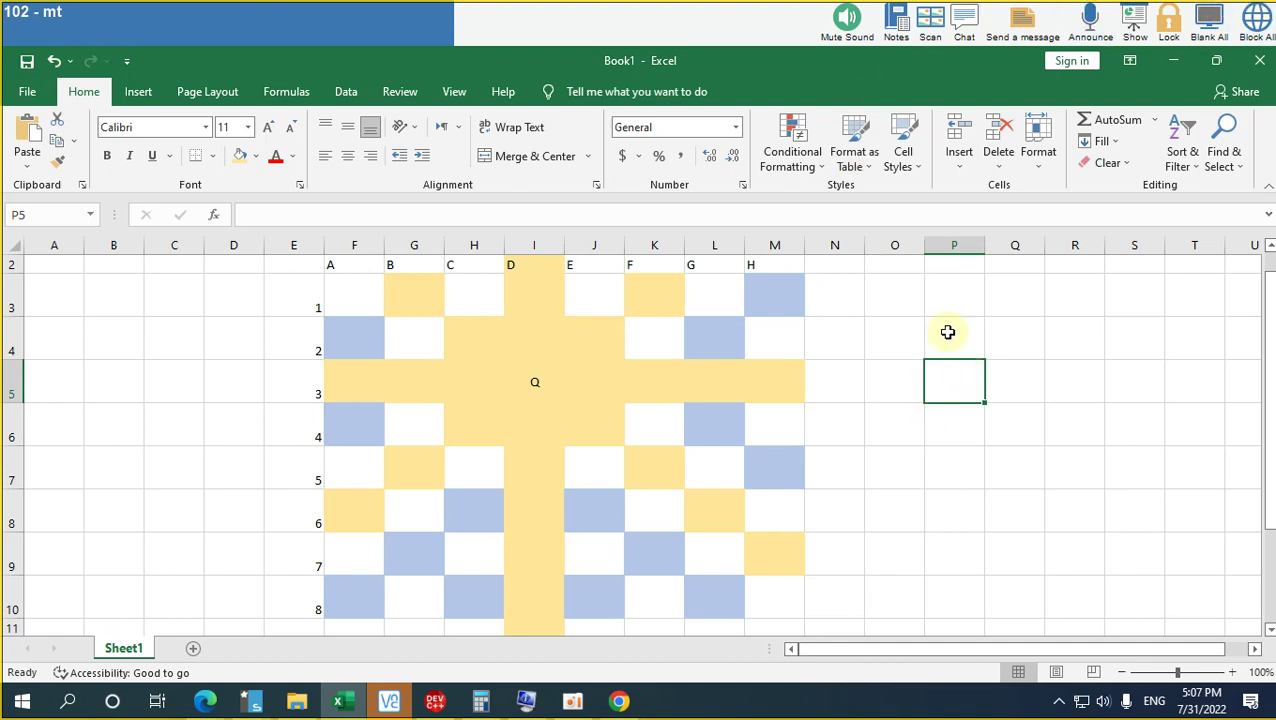
- Enter a lowercase q in cell F3 and a capital Q in cell H4
double_click(941, 327)
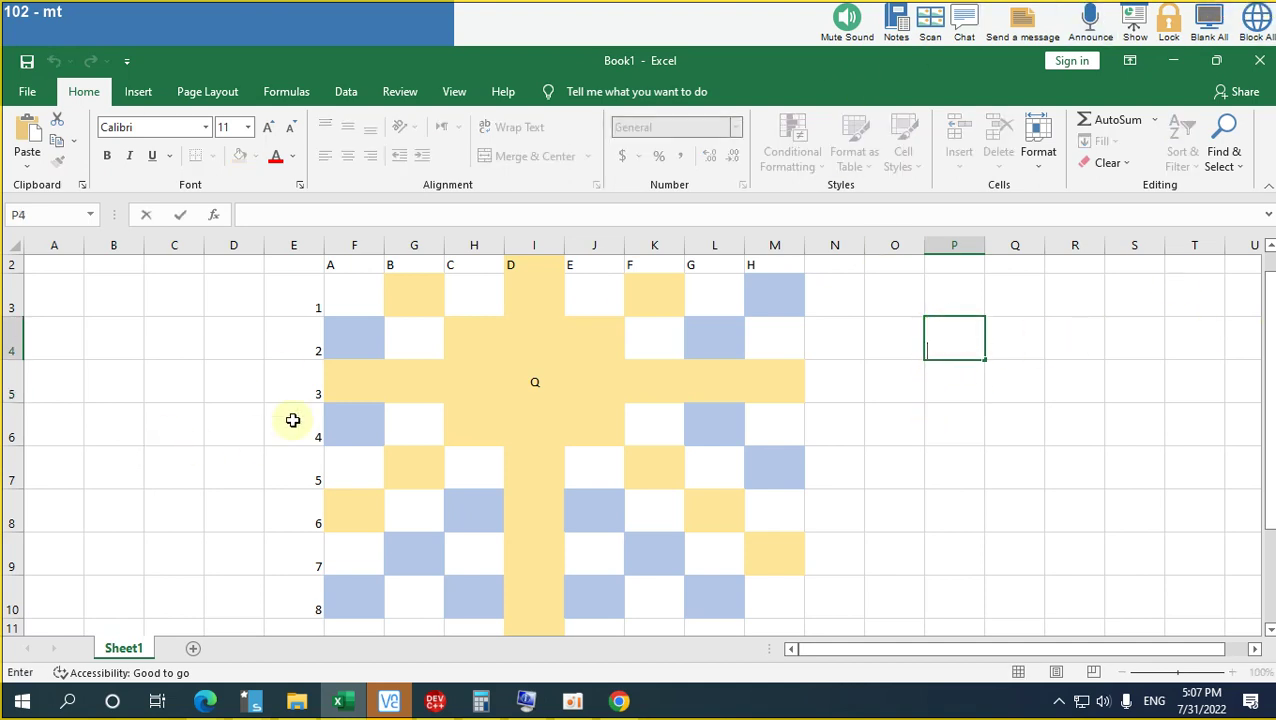
click(368, 298)
text(q)
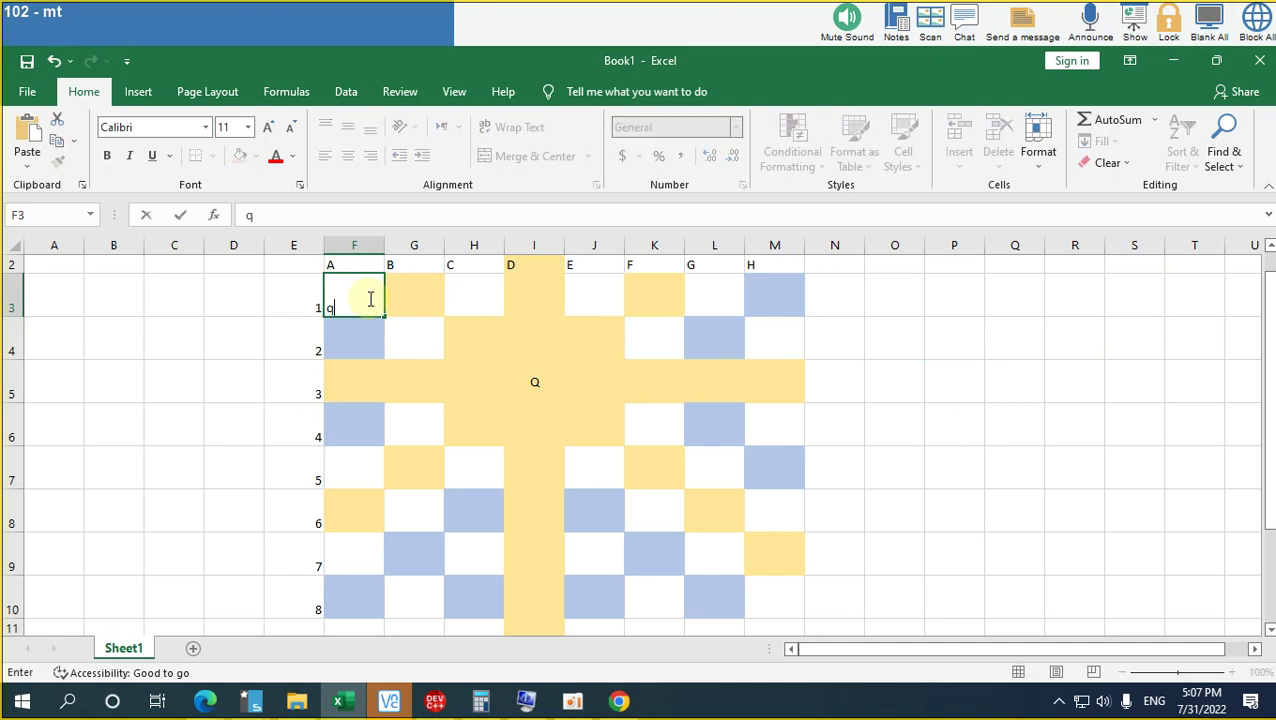
click(390, 459)
click(464, 347)
text(Q)
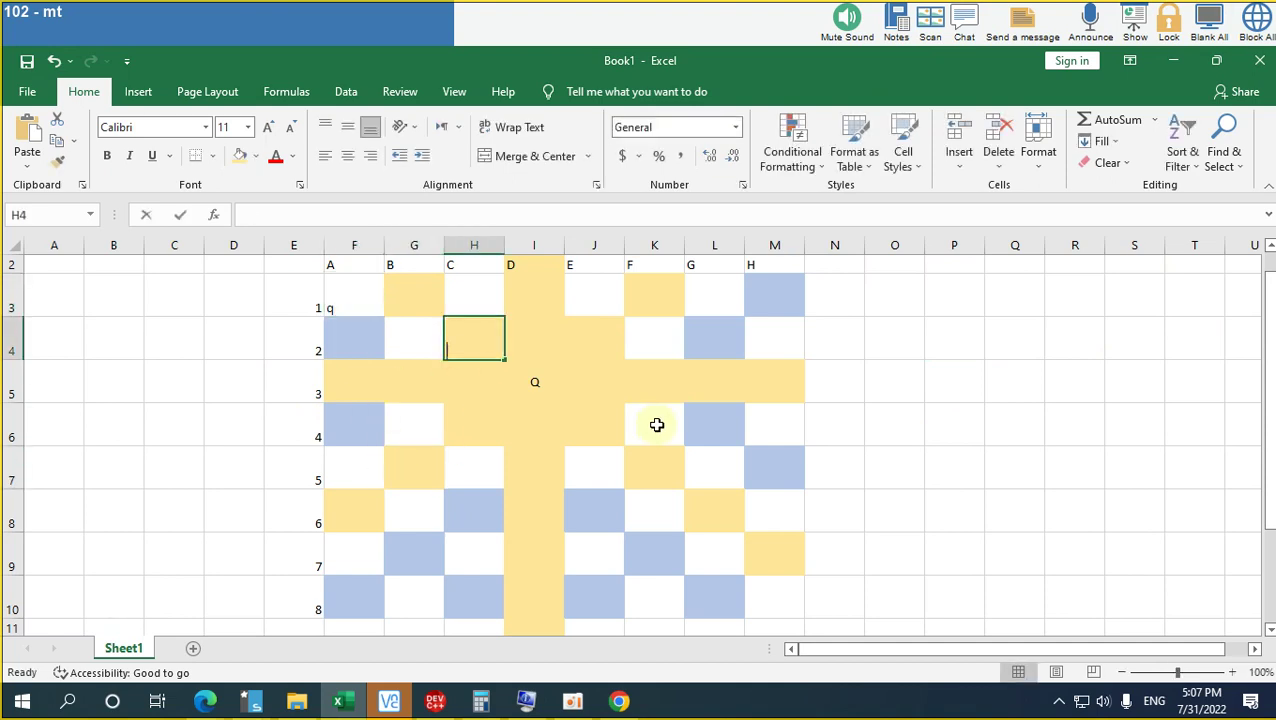
click(558, 556)
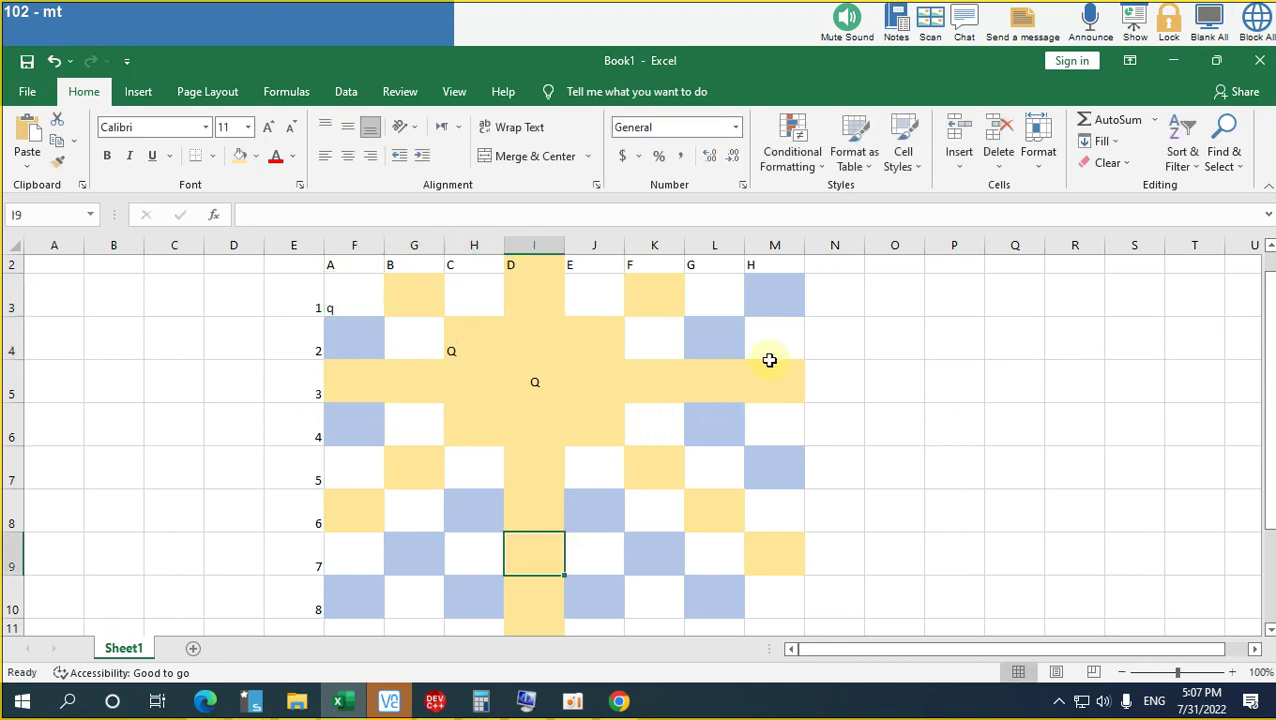
- Enter the numbers 1, 3 and 5 on separate lines within cell P4
click(930, 330)
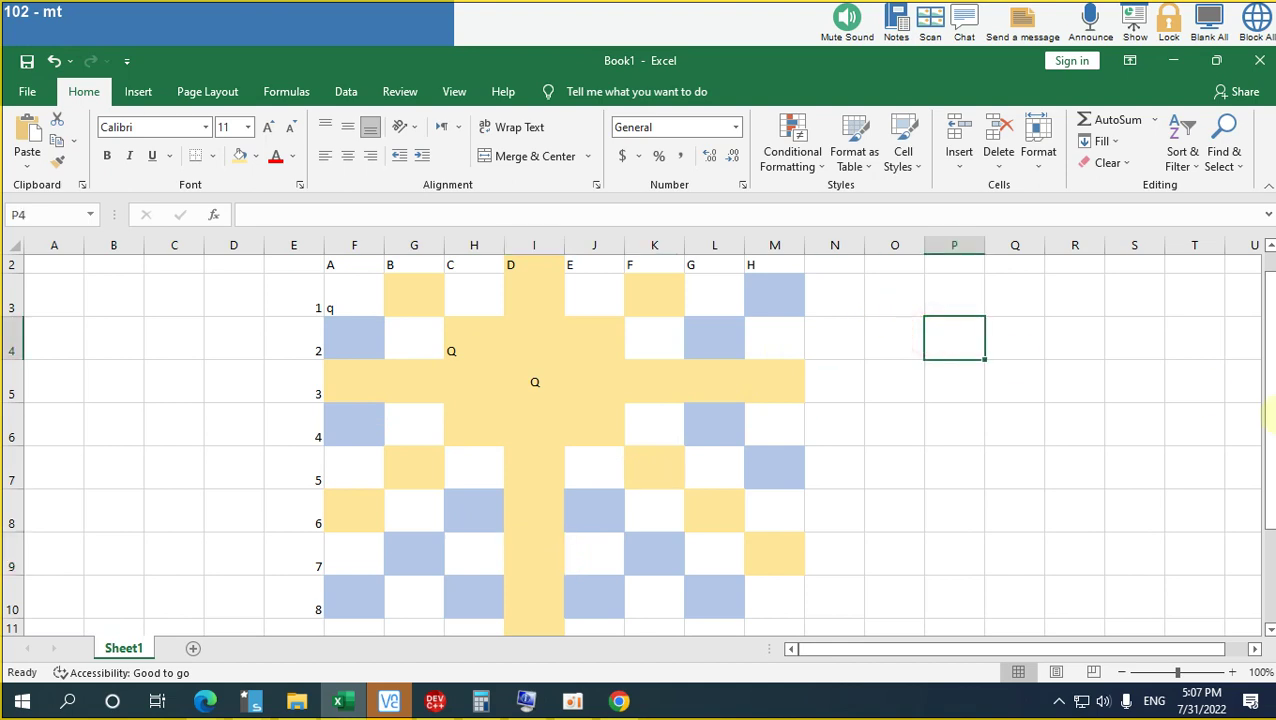
text(1)
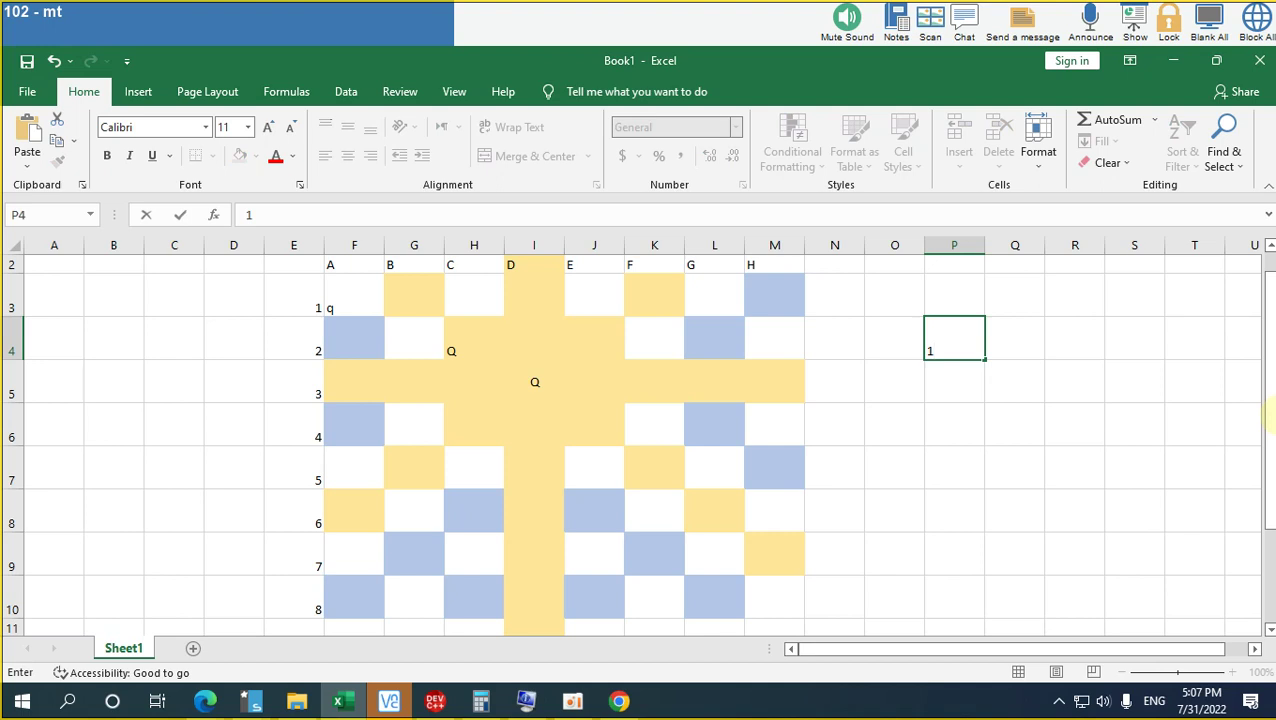
key(alt+Return)
text(3)
key(alt+Return)
double_click(930, 370)
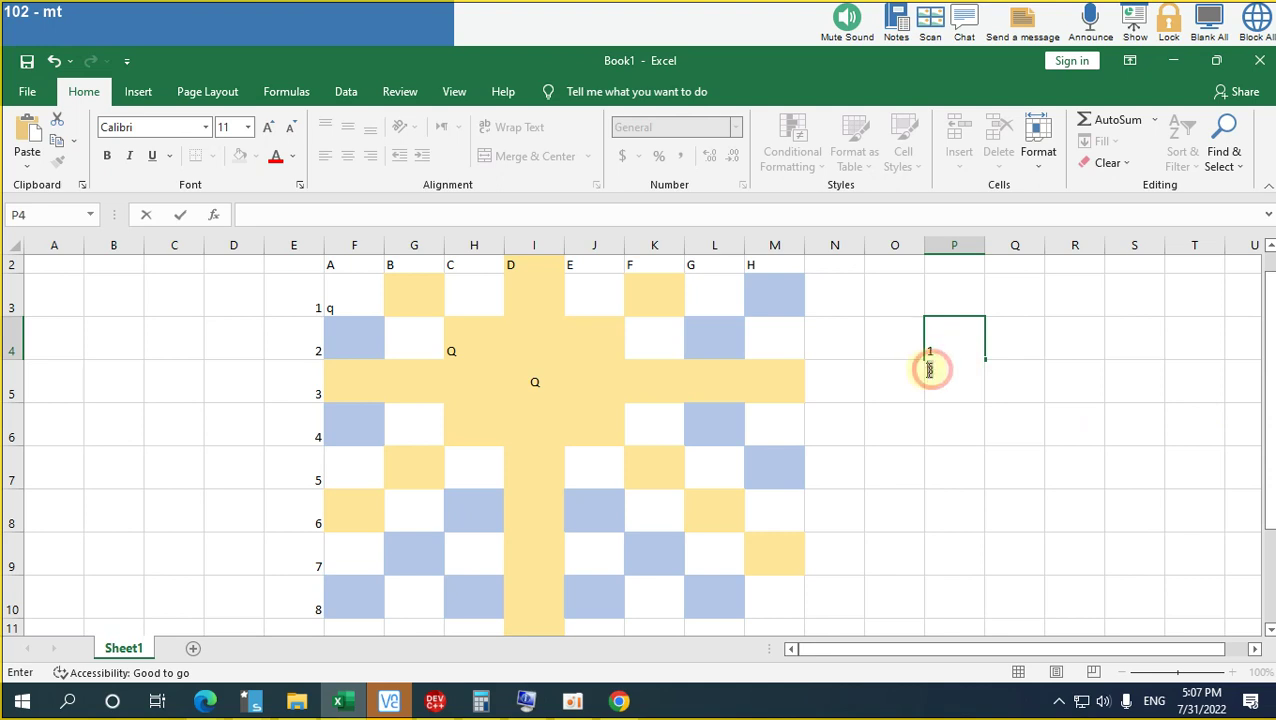
click(928, 388)
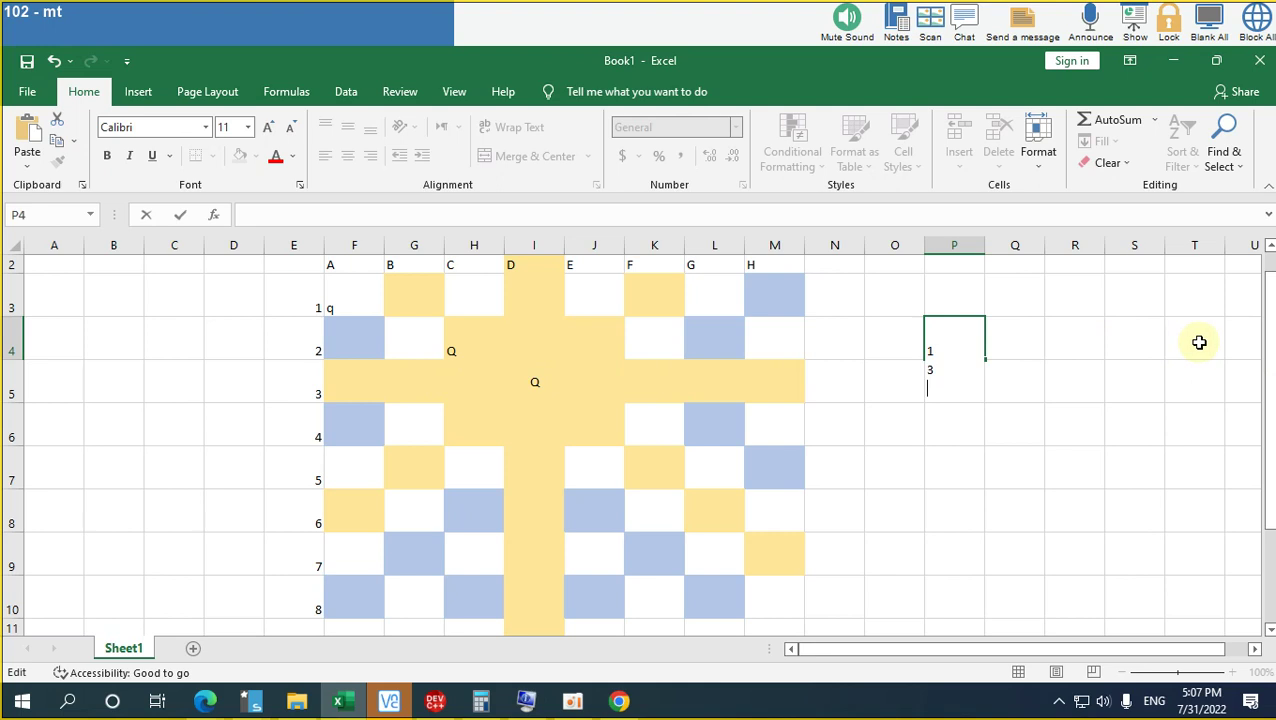
text(4)
key(BackSpace)
text(5)
key(alt+Return)
text(7)
- Enter the formula =8*7*5*4*3*2*1 in cell Q7
click(1005, 465)
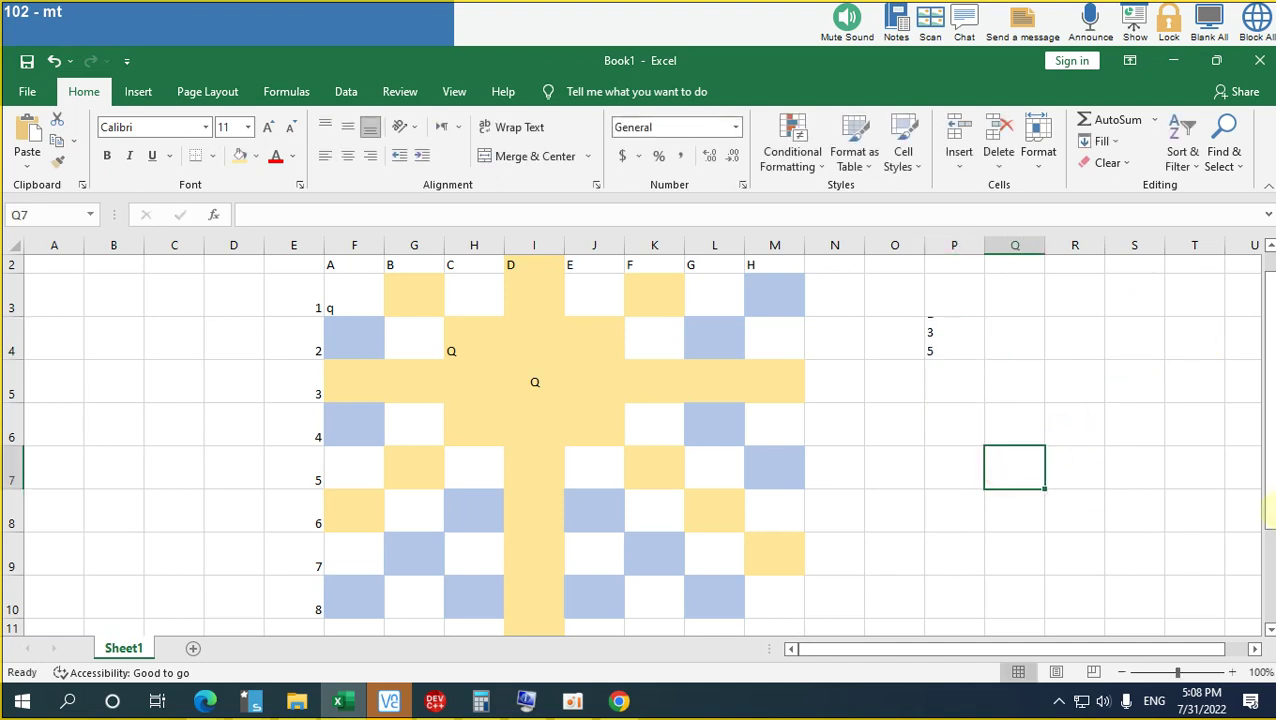
text(=)
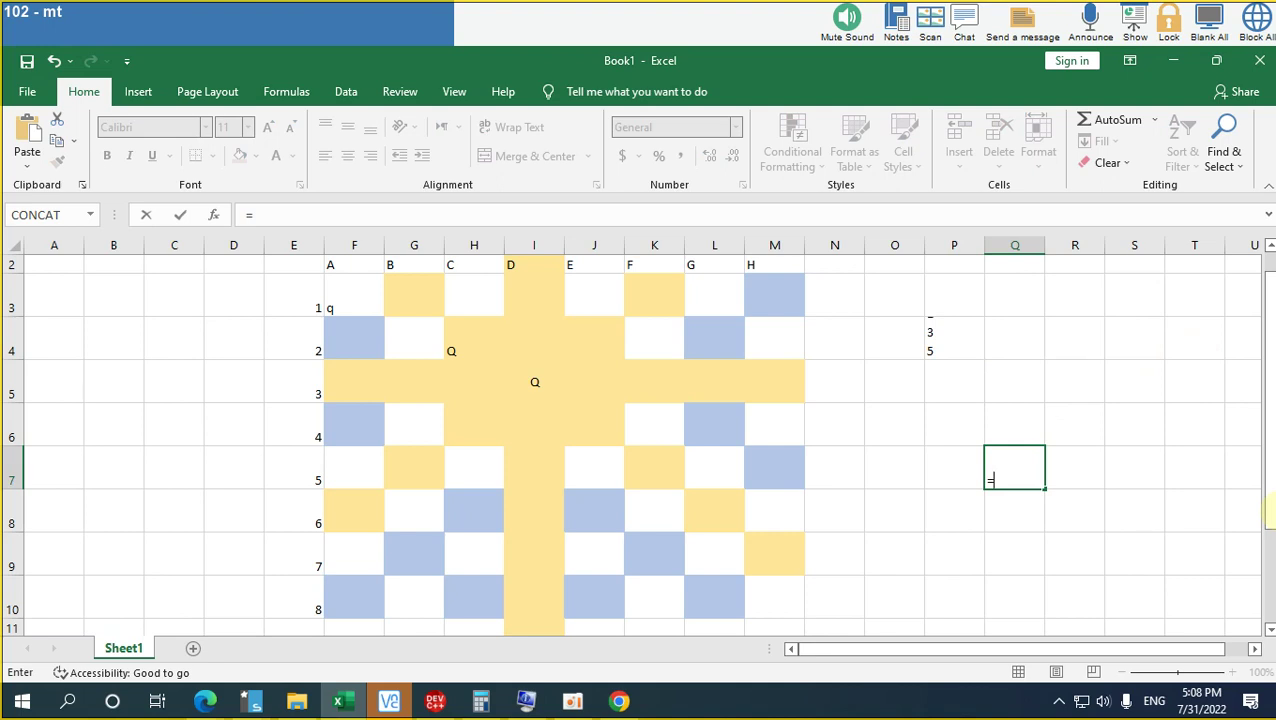
text(8*7*5*4)
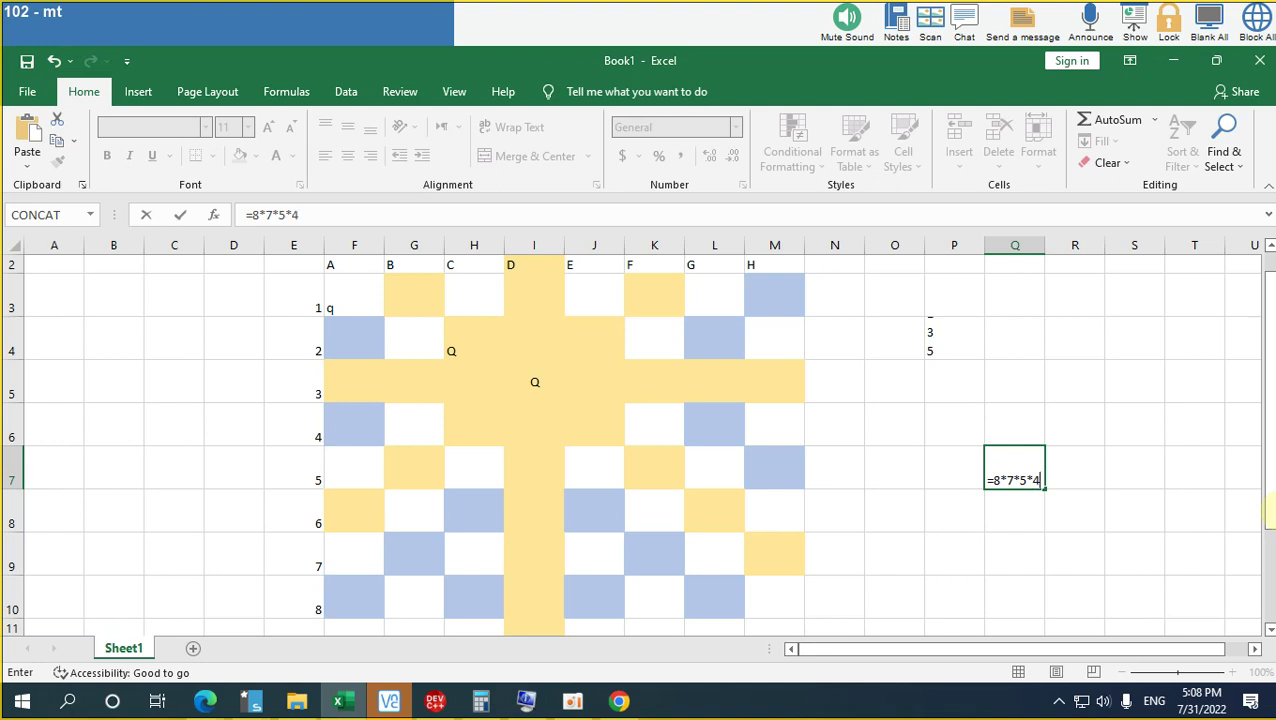
text(*3*2*1)
key(Return)
- Insert the missing factor 6 into Q7's formula so it reads =8*7*6*5*4*3*2*1
click(1014, 467)
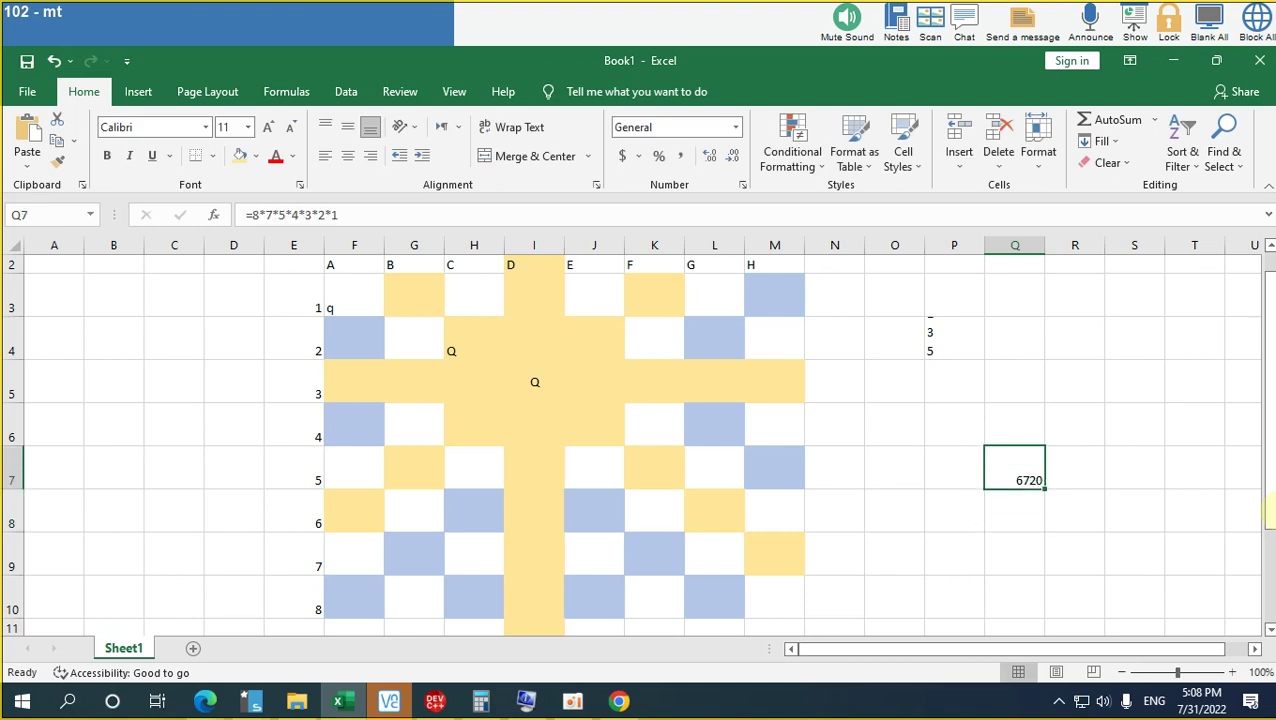
click(280, 214)
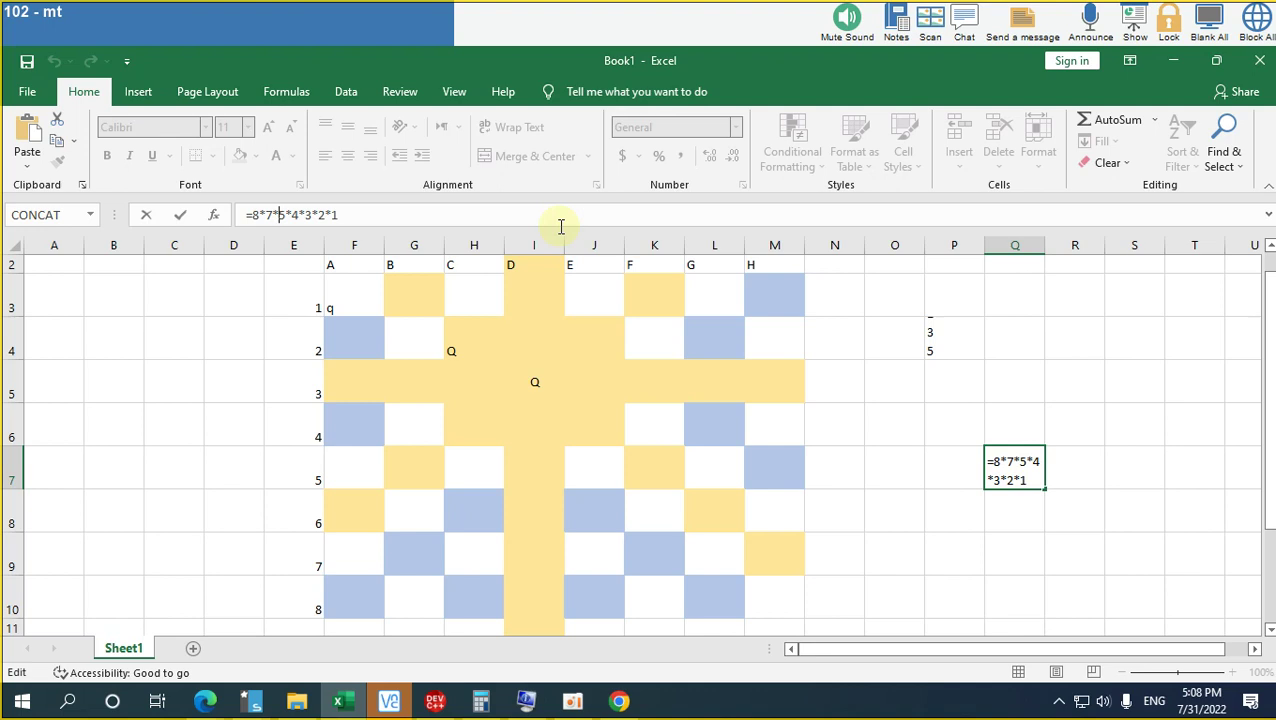
text(6*)
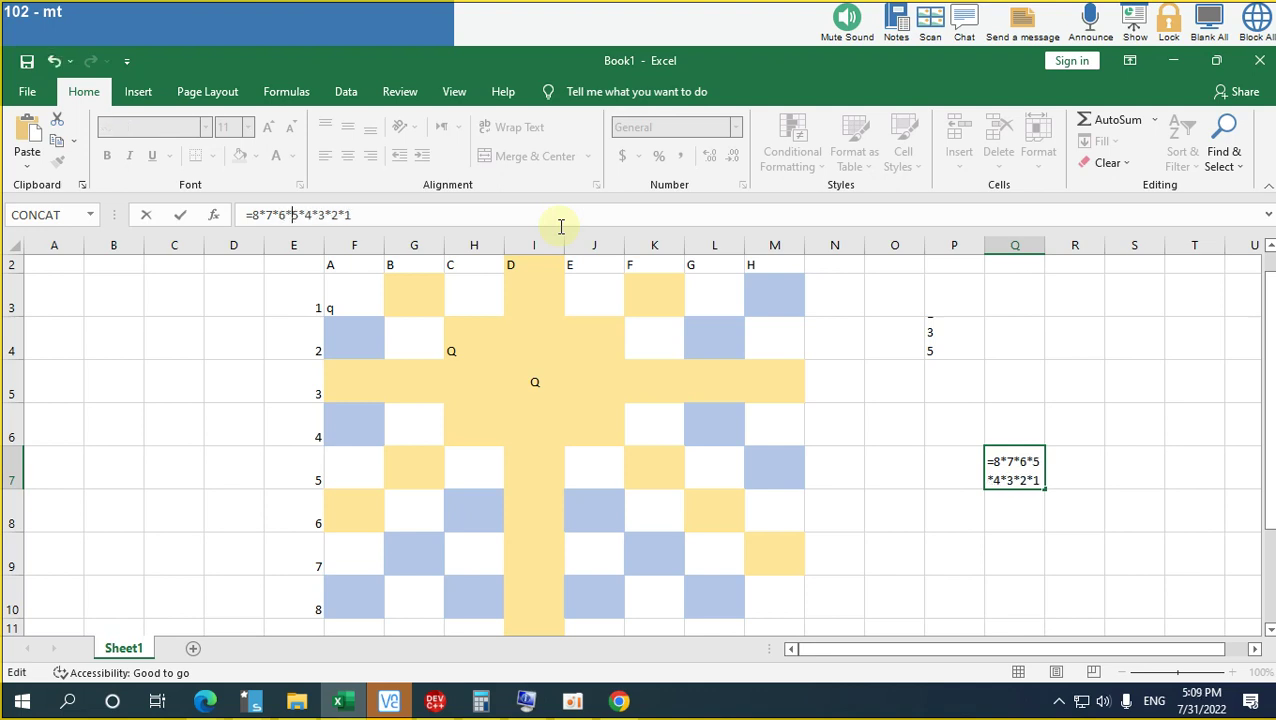
key(Return)
key(Up)
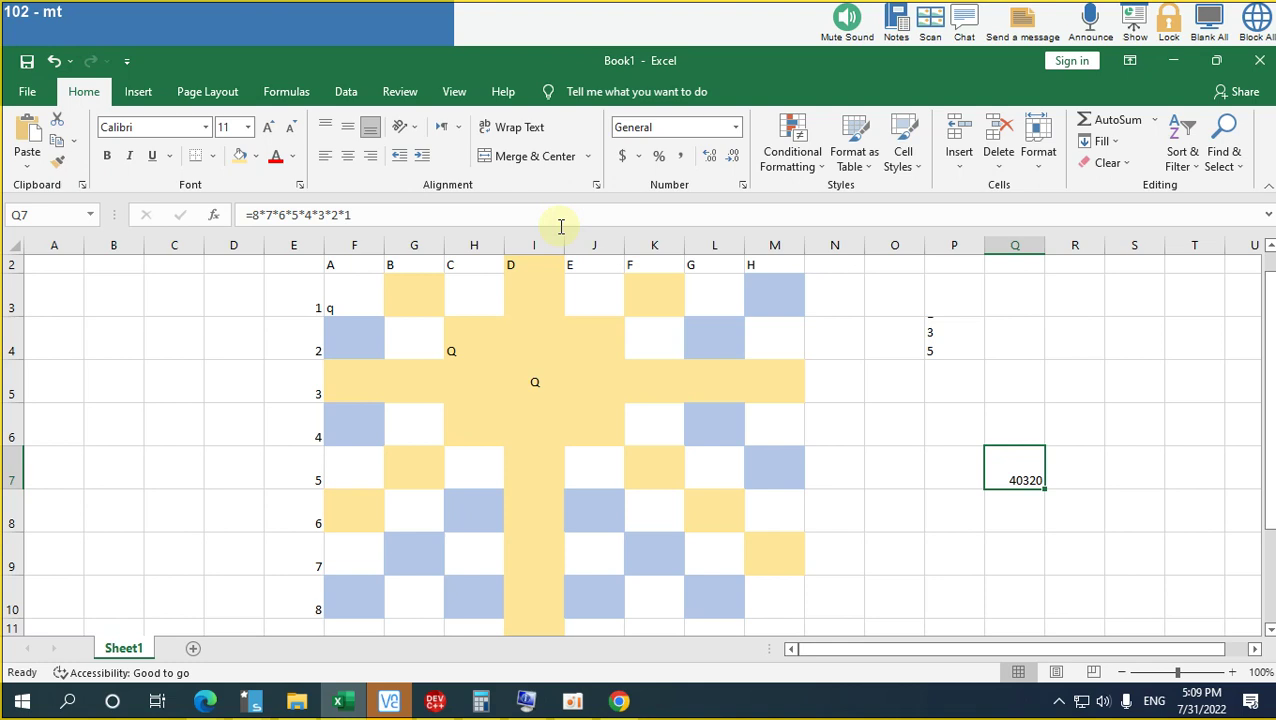
key(Up)
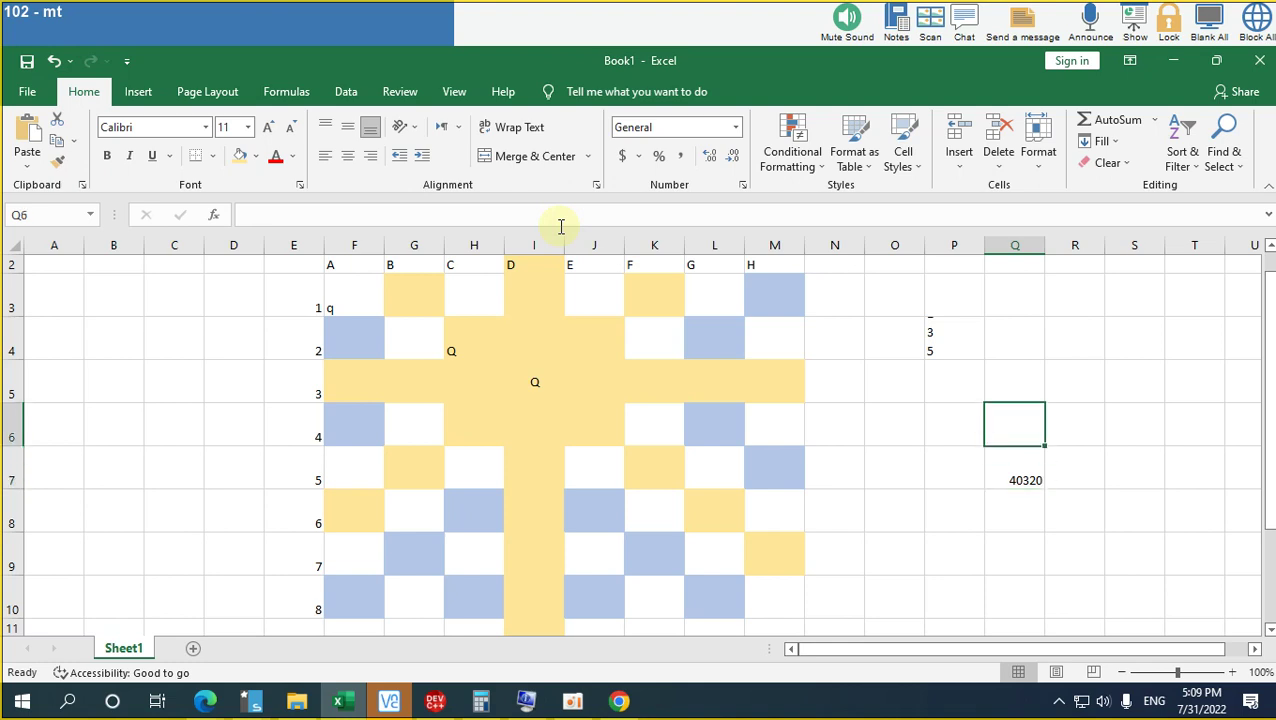
key(Down)
key(Down)
key(Up)
key(Up)
key(Down)
key(Down)
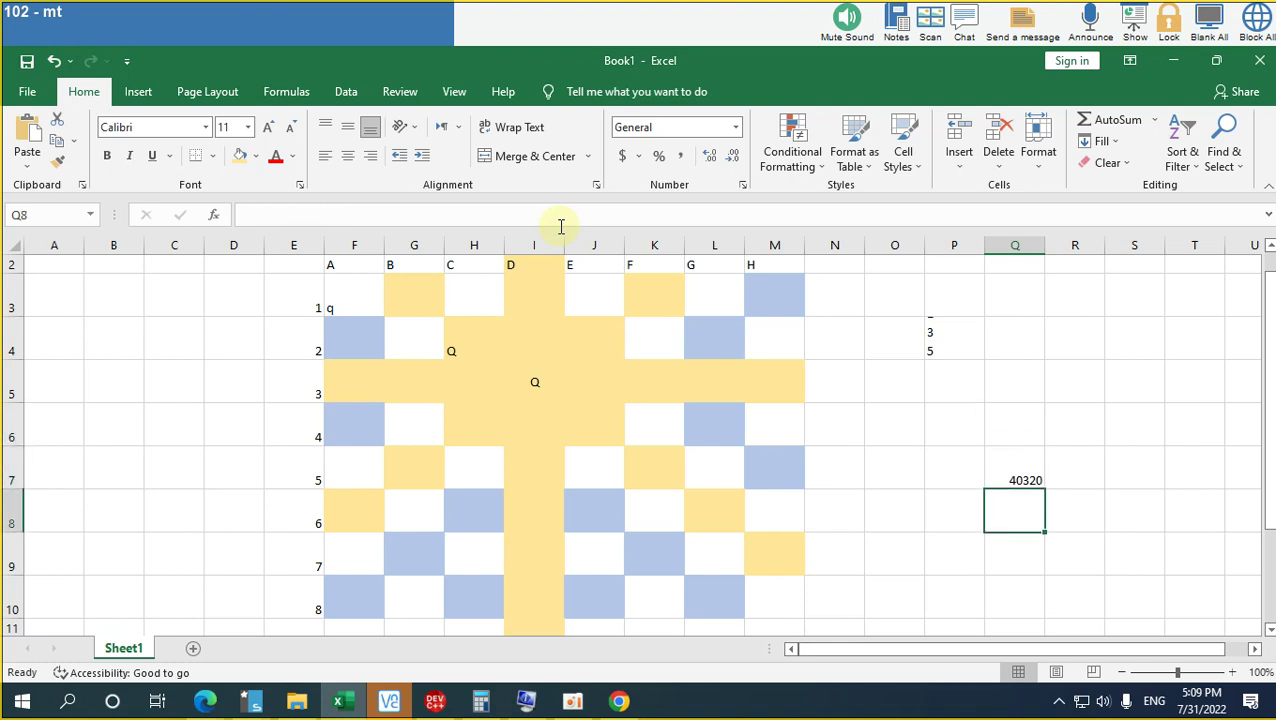
key(Up)
key(Up)
key(Down)
key(Up)
key(Down)
- Enter the number 1 in cell R7
key(Right)
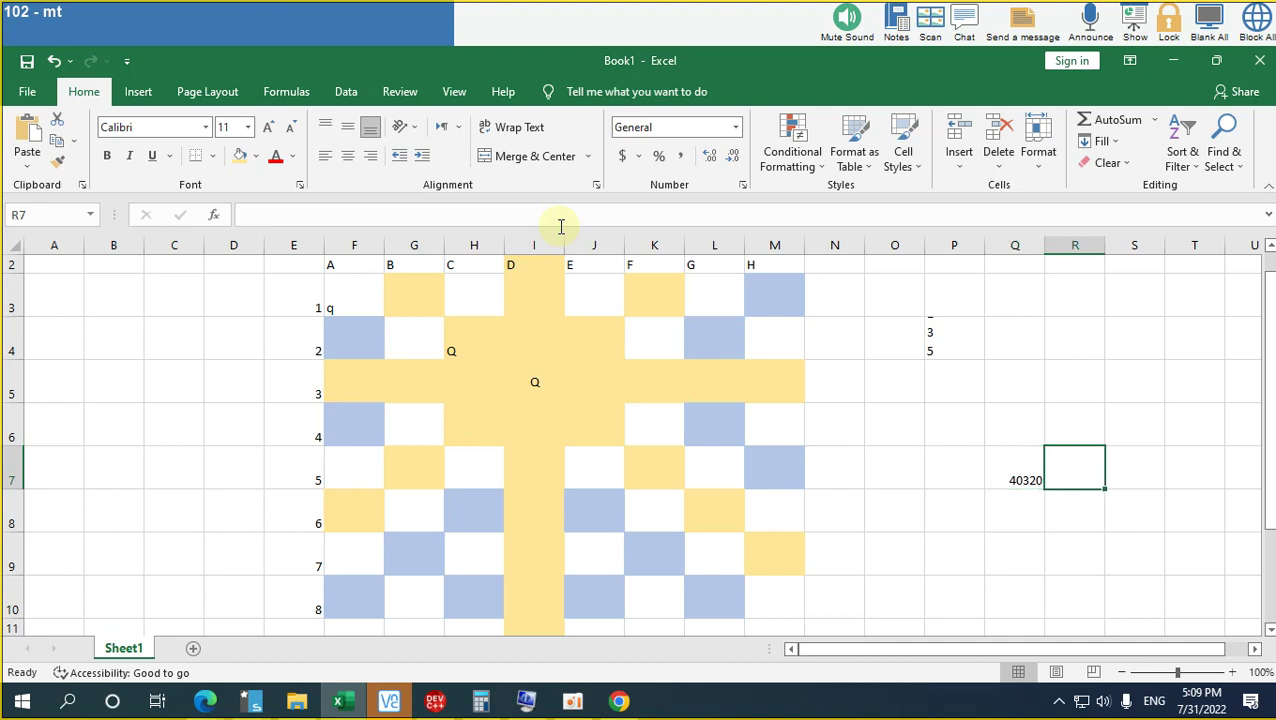
text(1)
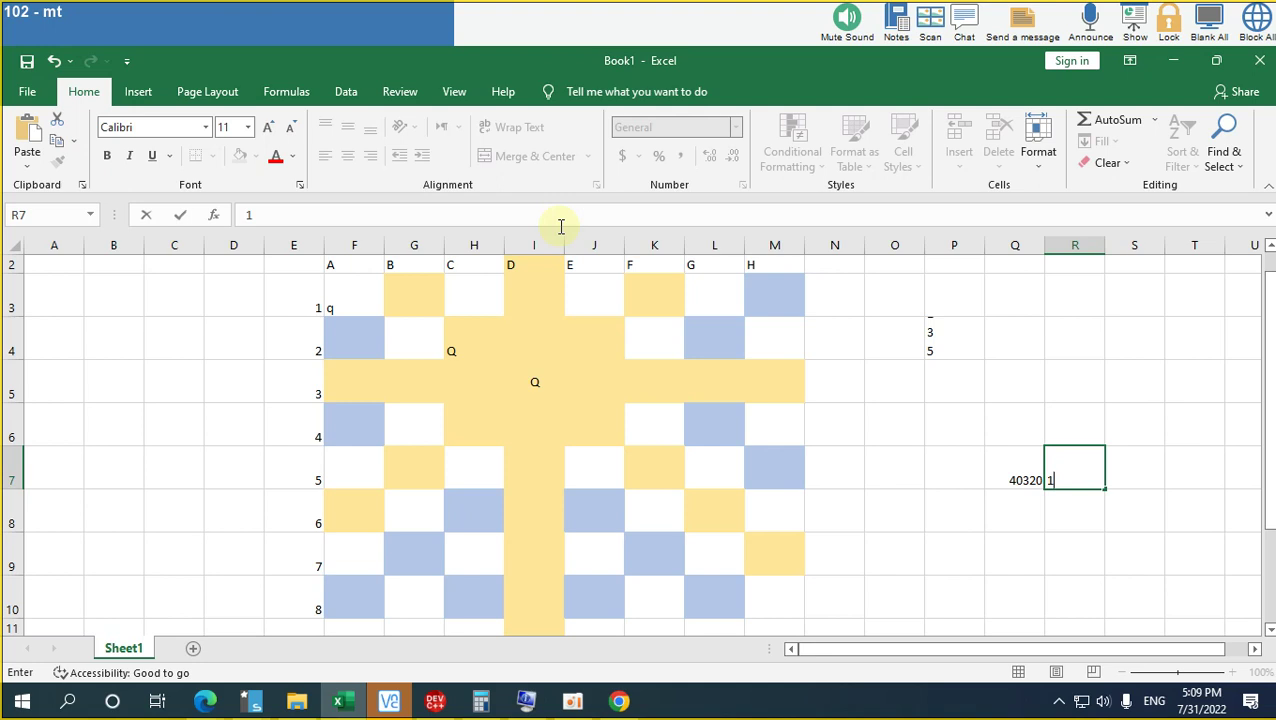
click(368, 294)
click(421, 336)
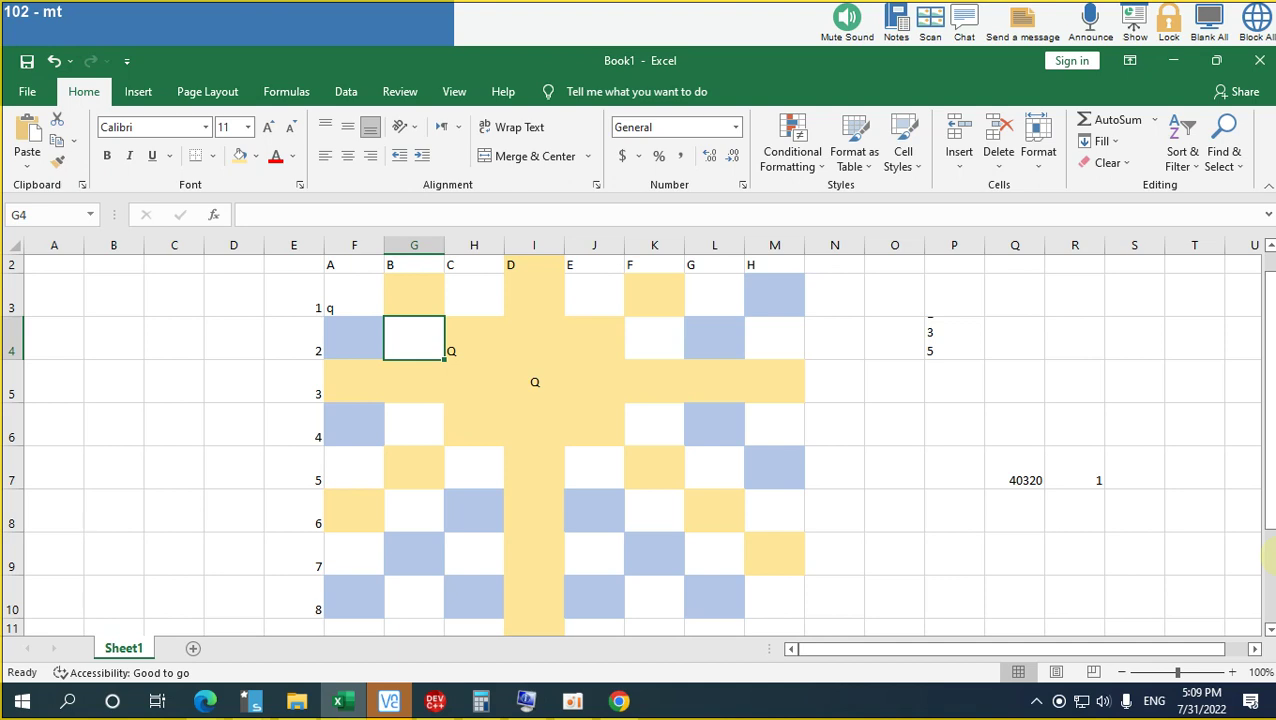
click(1030, 472)
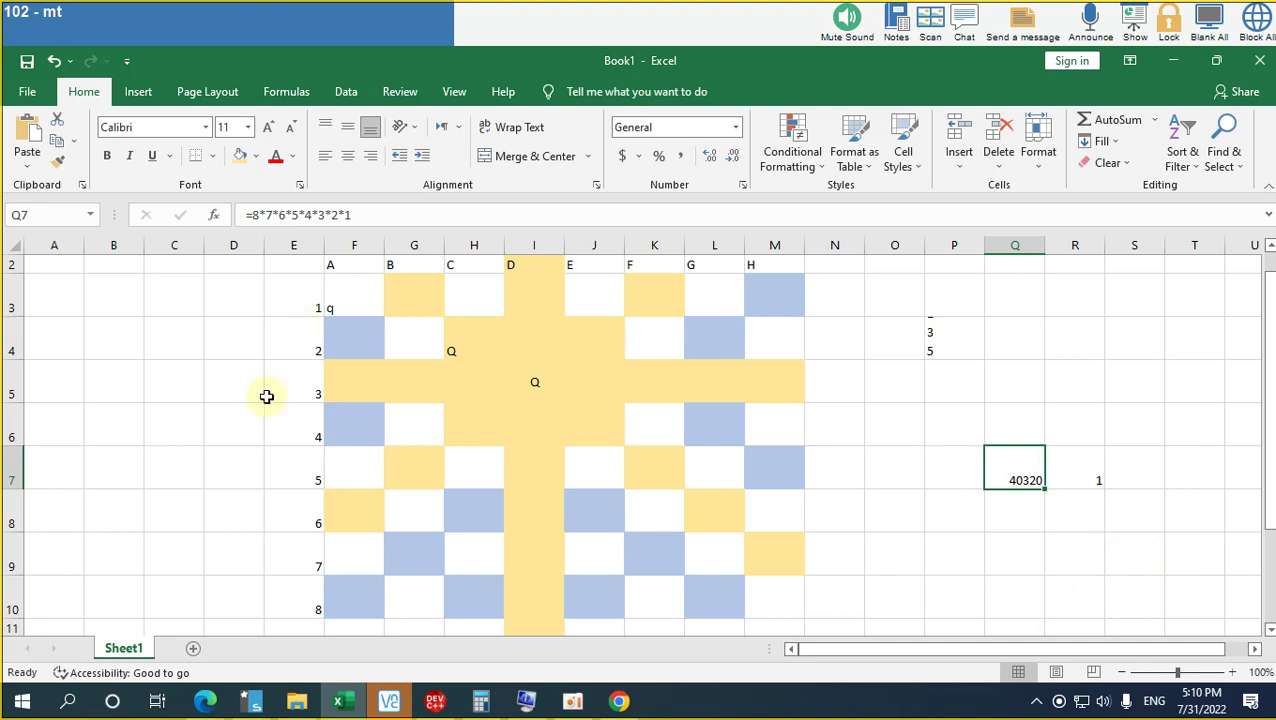
click(707, 538)
click(709, 509)
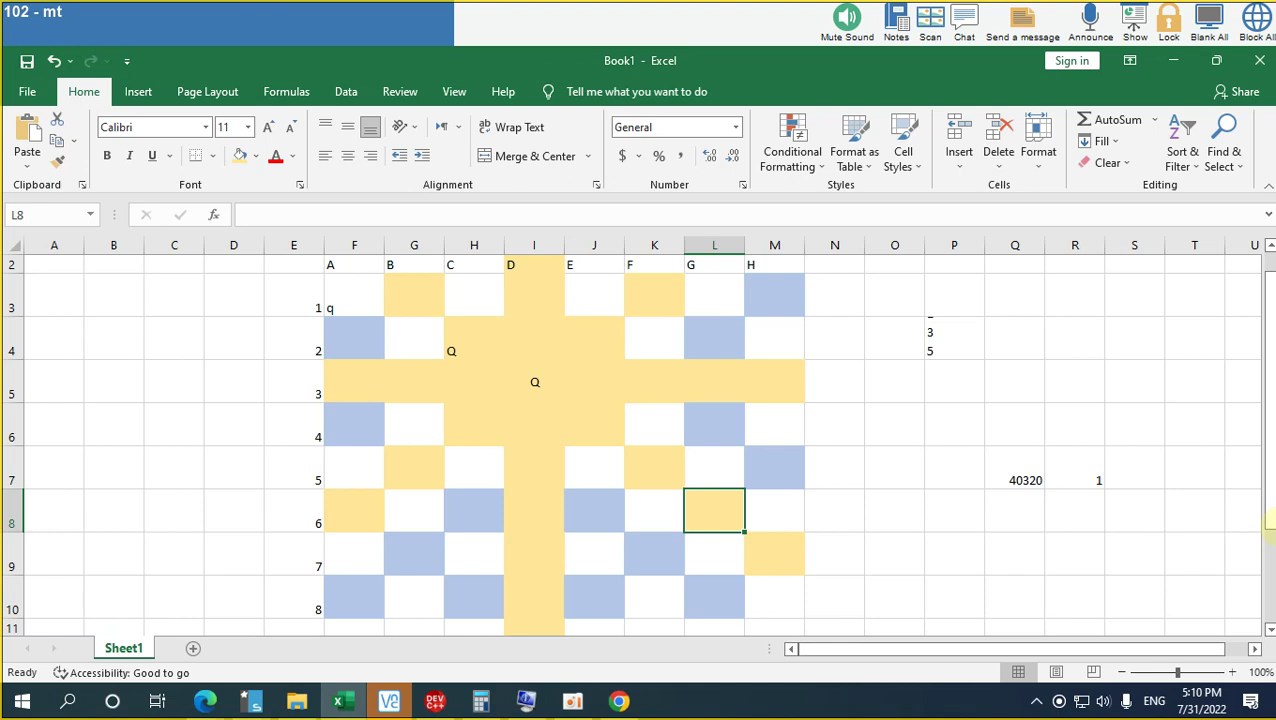
- Enter the formula =2^64 in cell S5 and reselect that cell
click(1141, 381)
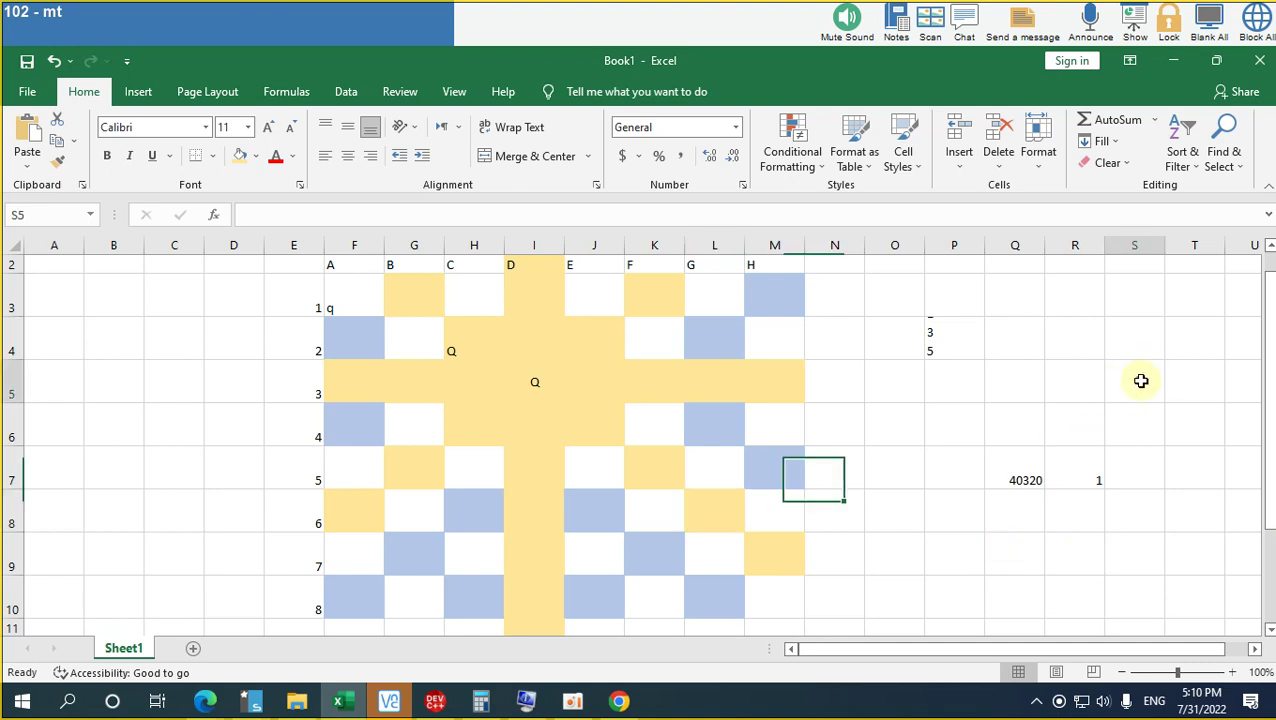
text(=)
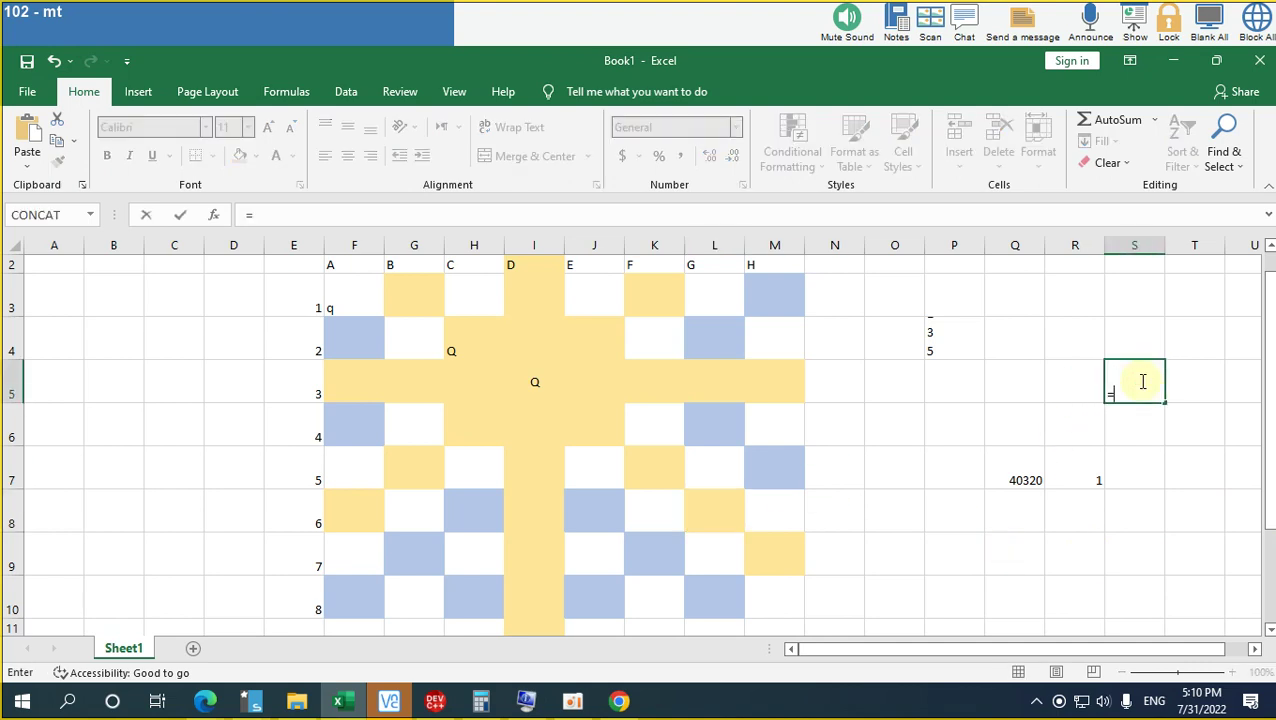
text(2^64)
key(Return)
click(1141, 381)
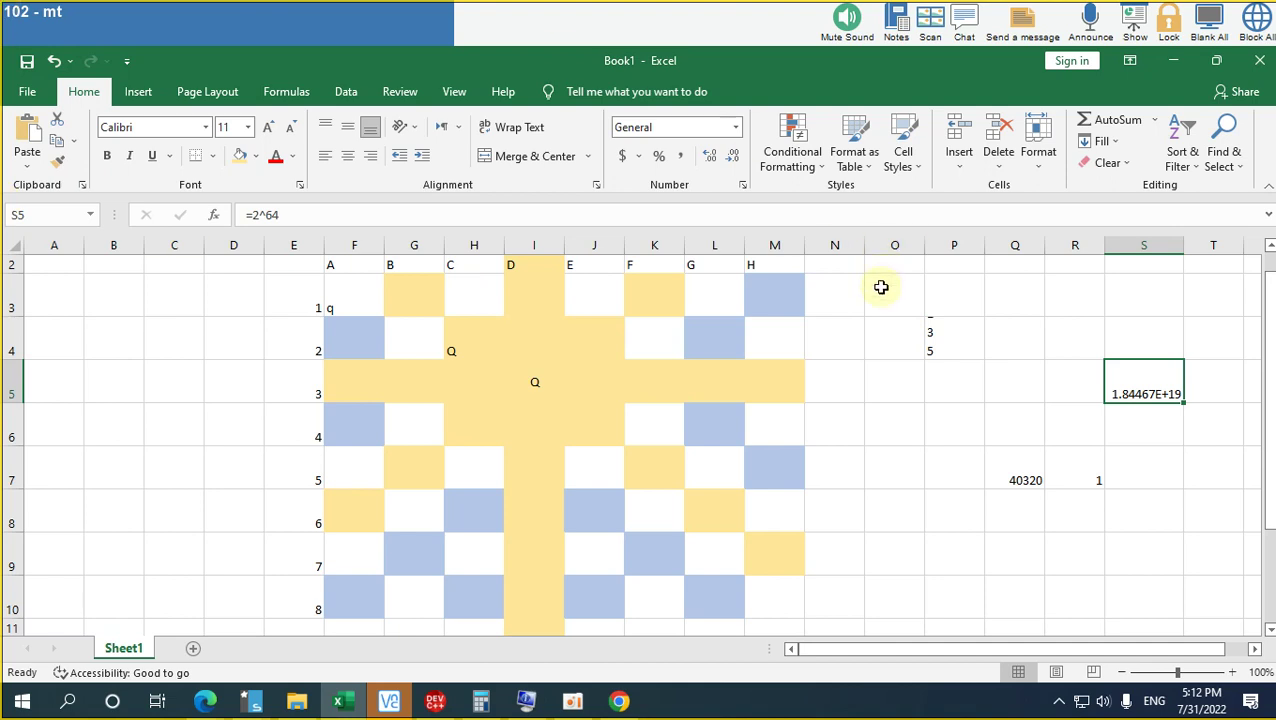
- Replace the line breaks in cell P4 with commas so its numbers read 1,3,5,7 on one line
scroll(949, 392, up, 1)
click(948, 356)
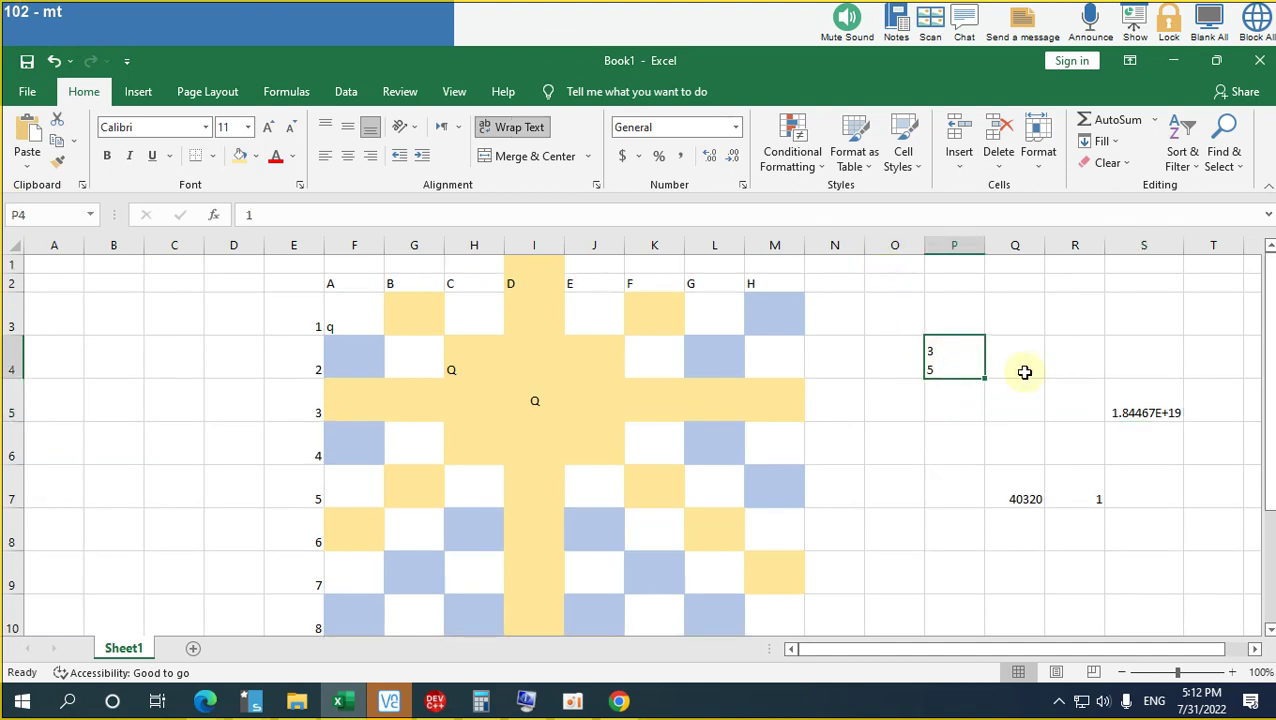
double_click(966, 359)
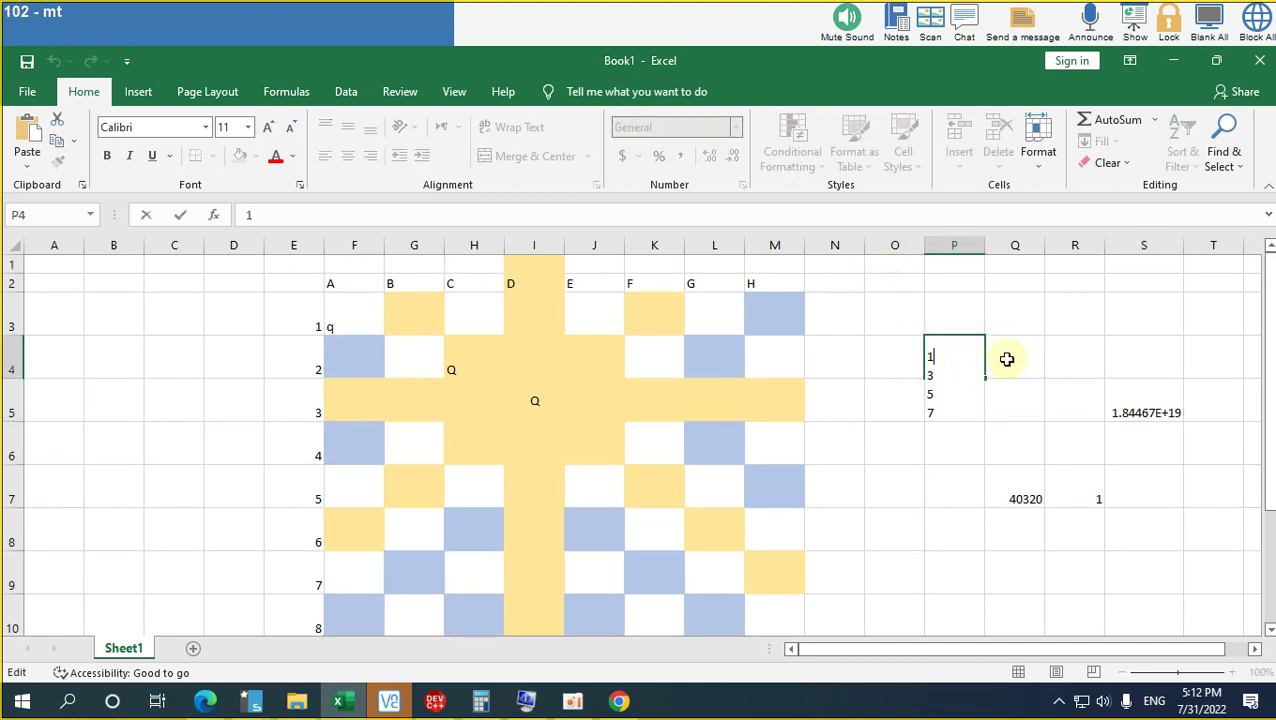
key(Delete)
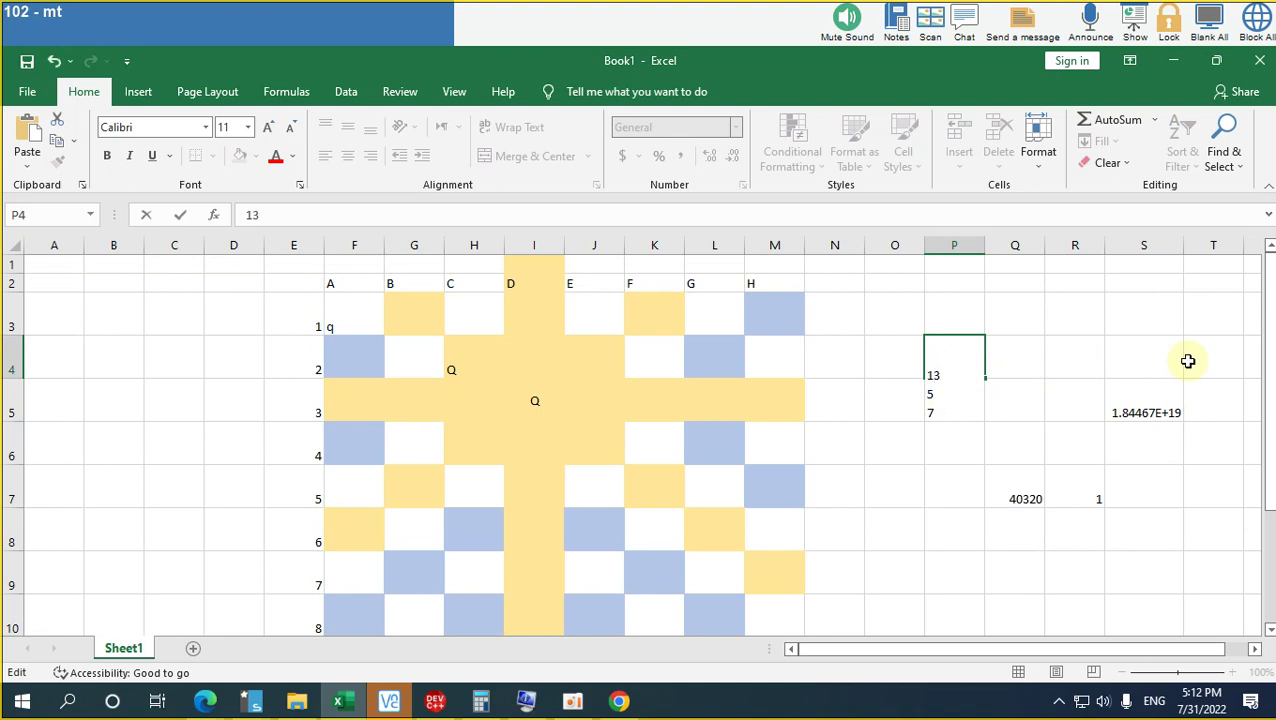
text(,0)
key(BackSpace)
text(,)
key(Delete)
key(Right)
text(,)
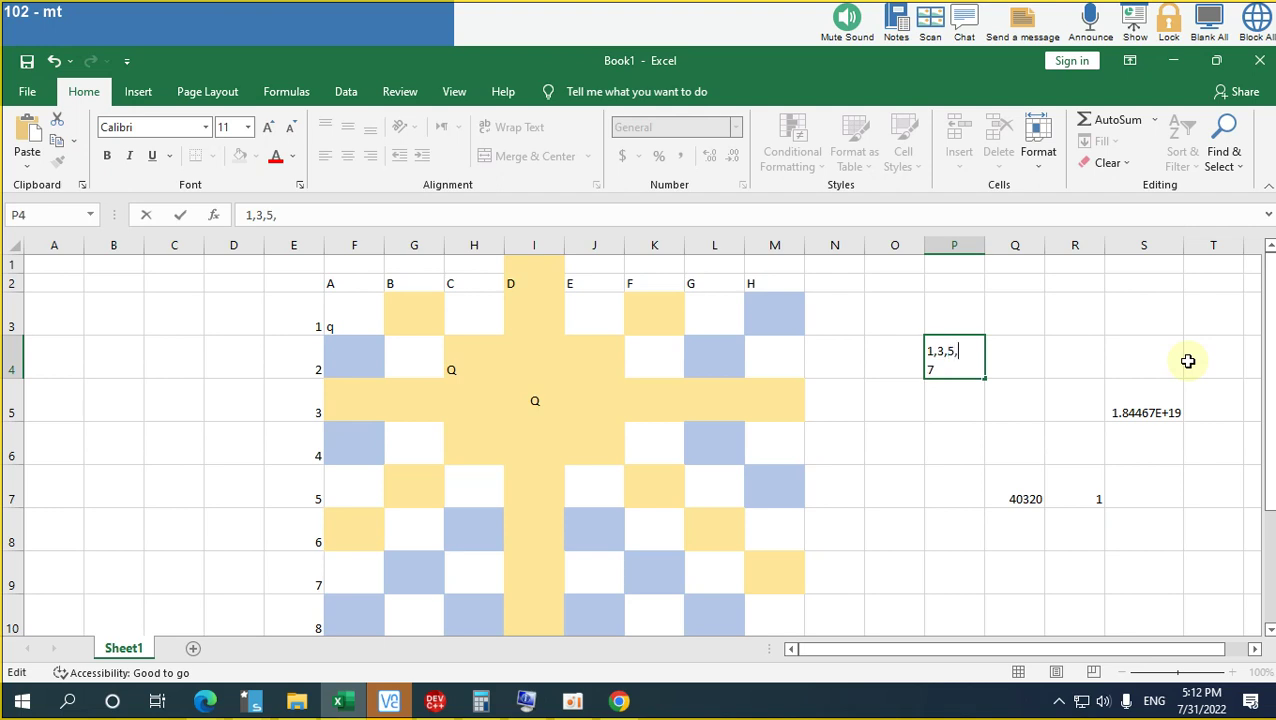
key(Delete)
click(1170, 66)
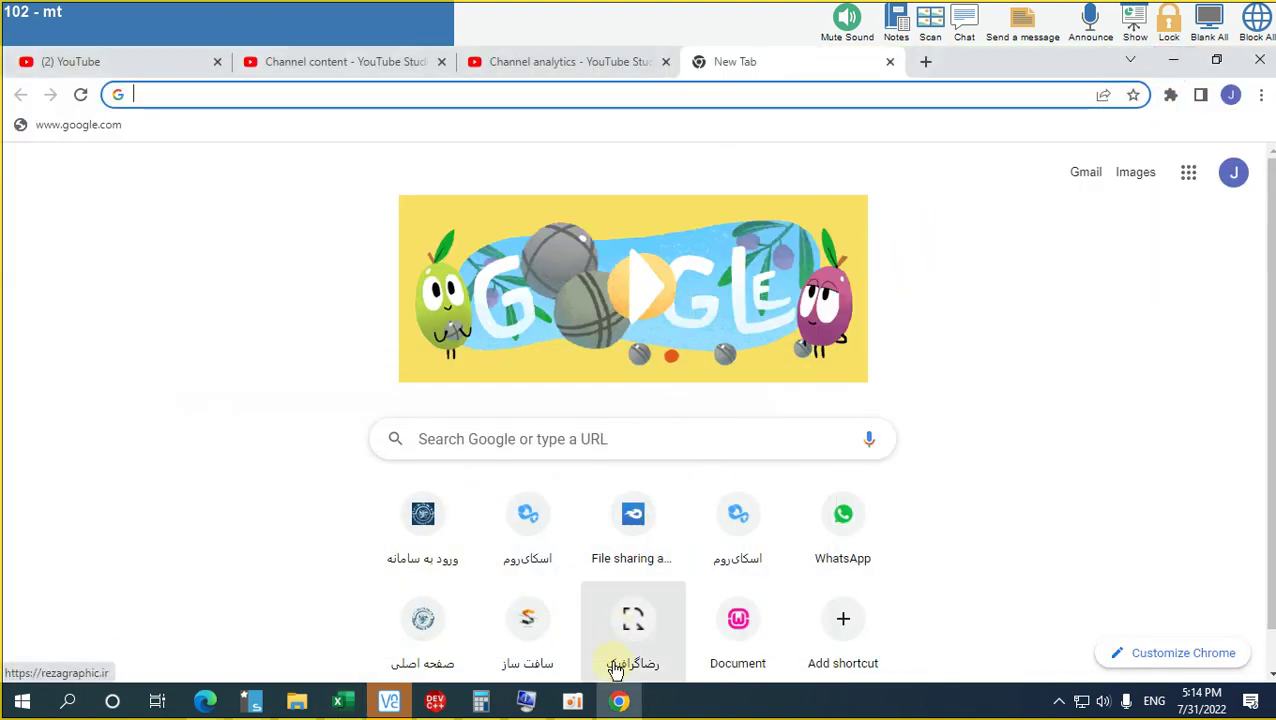
click(574, 704)
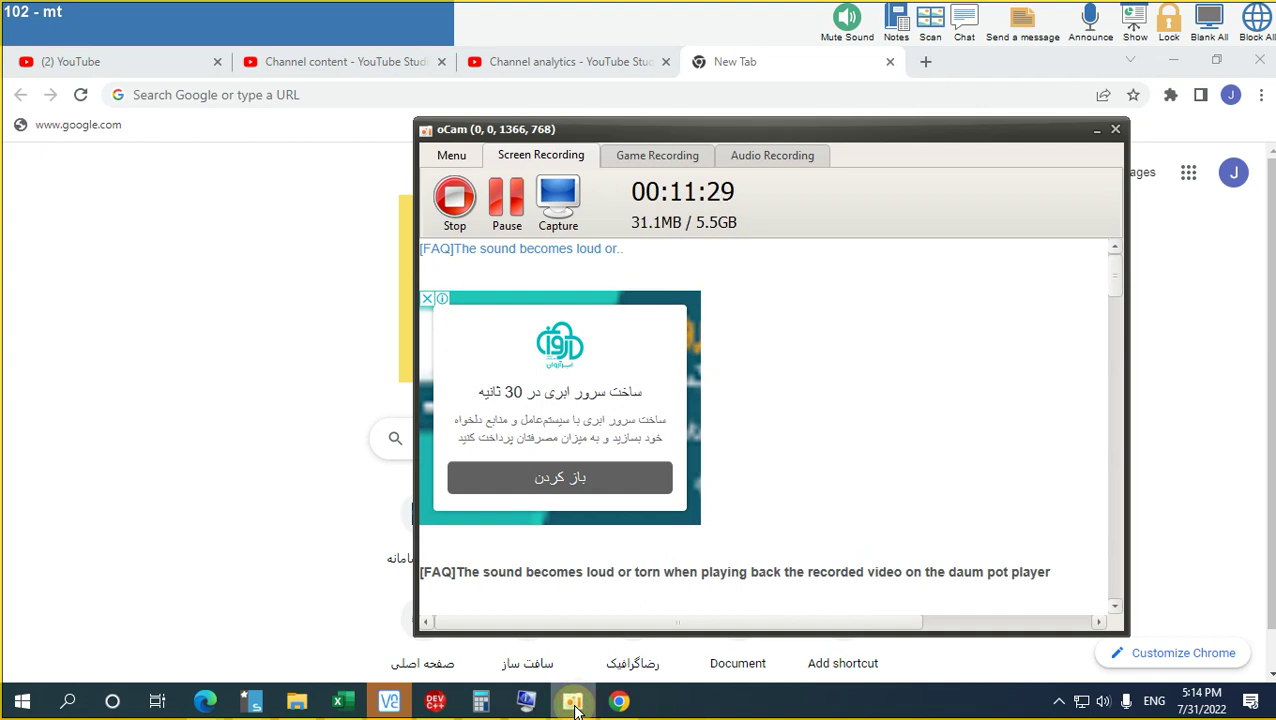